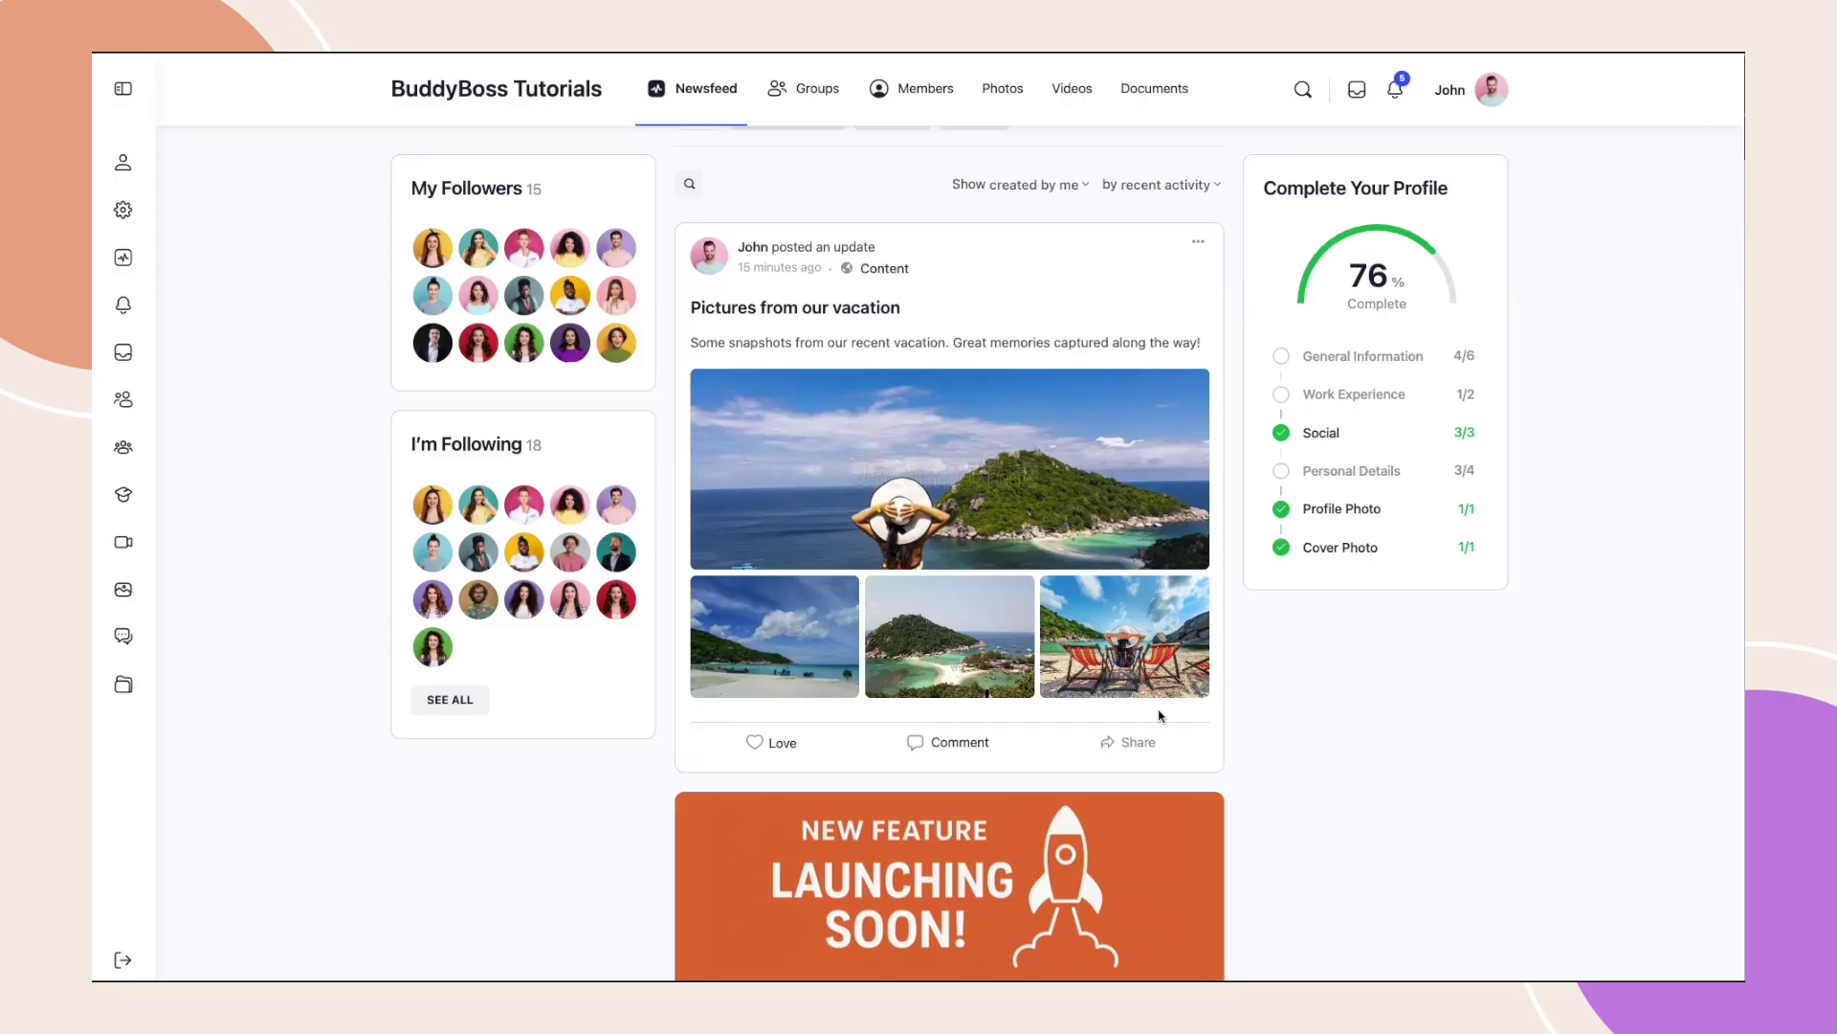
Open the vacation post's share options and choose to share it as a link
{"action": "left_click", "coordinate": [1122, 745]}
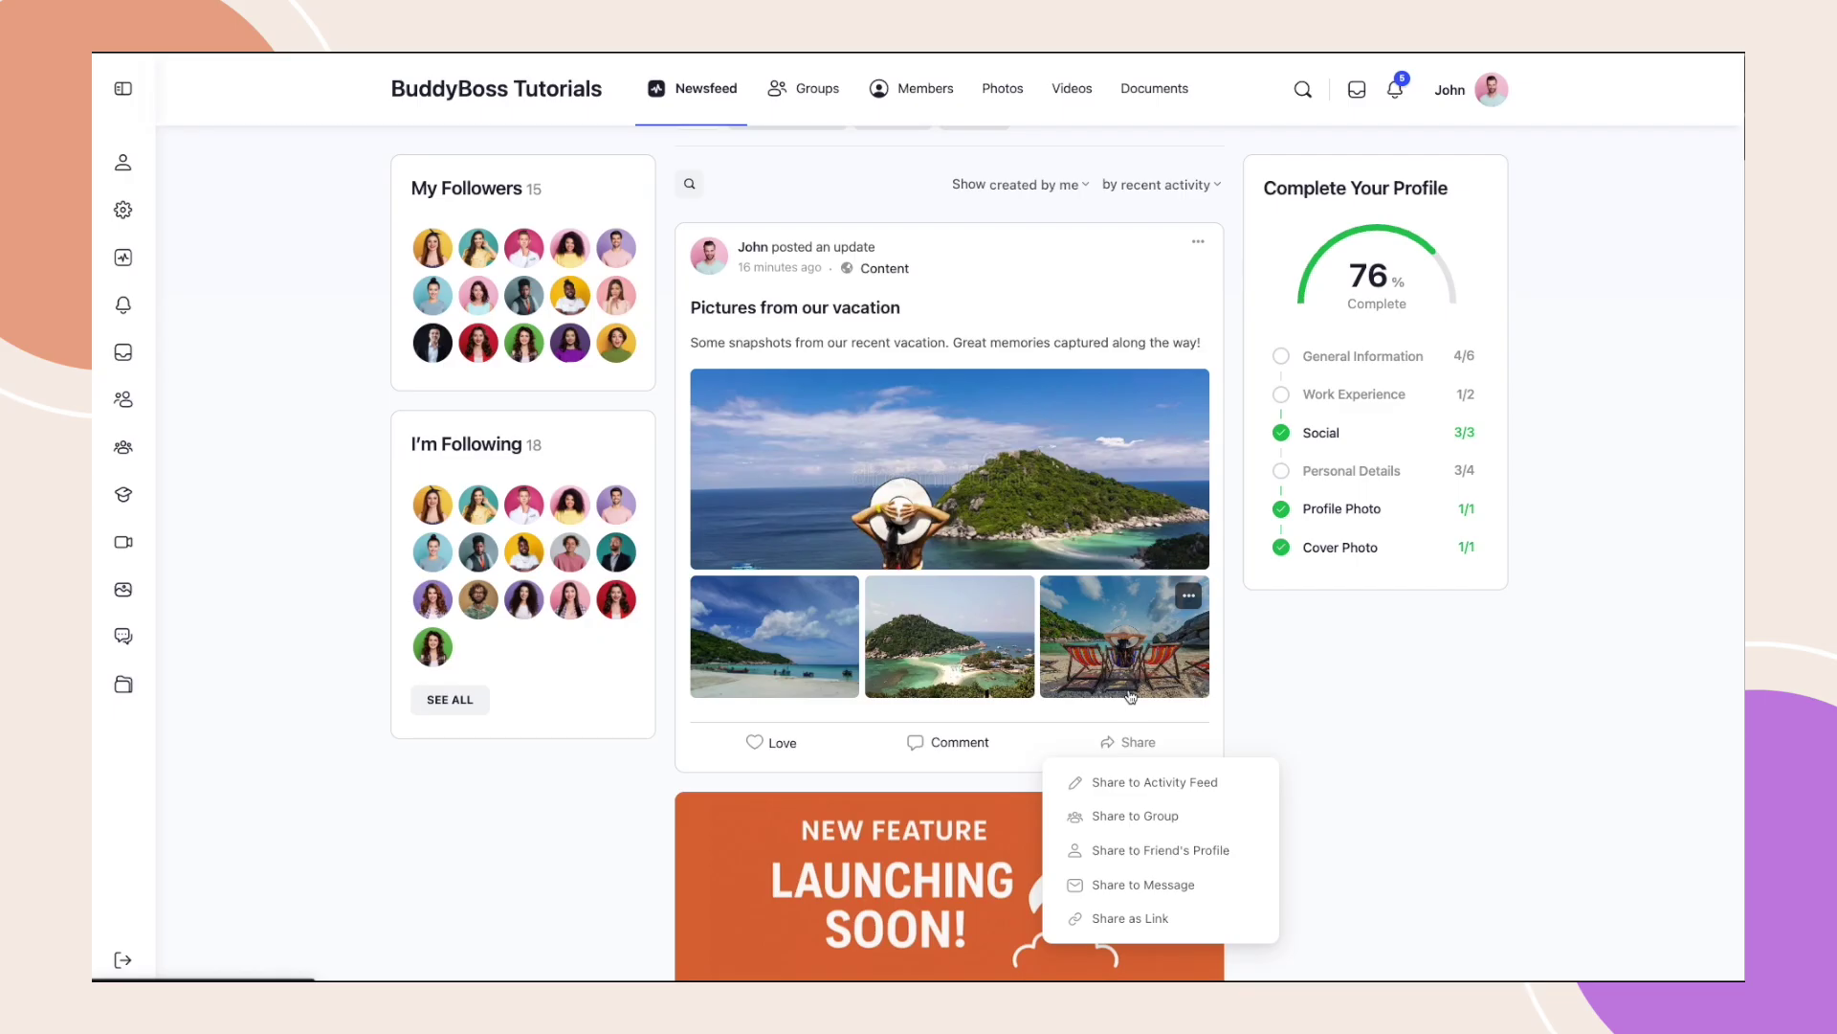
{"action": "left_click", "coordinate": [1161, 919]}
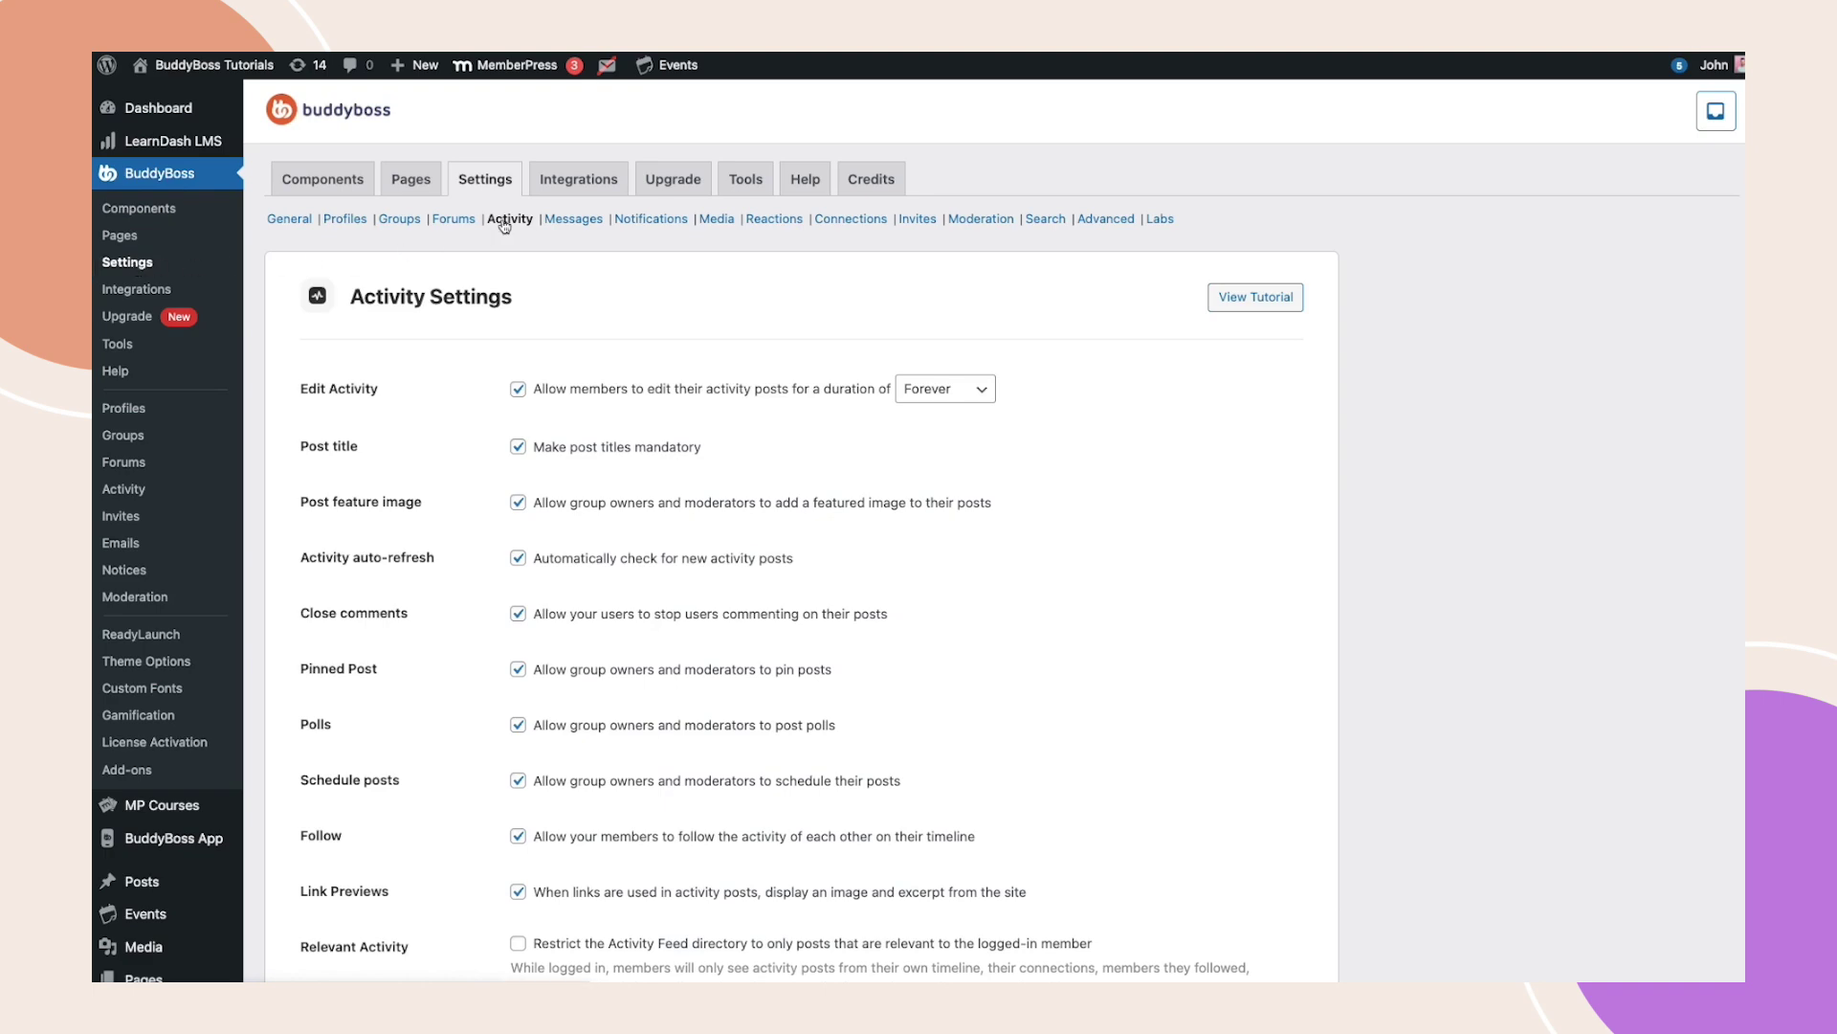
Enable activity post sharing and allow a custom message when sharing
{"action": "scroll", "coordinate": [504, 226], "scroll_direction": "down", "scroll_amount": 20}
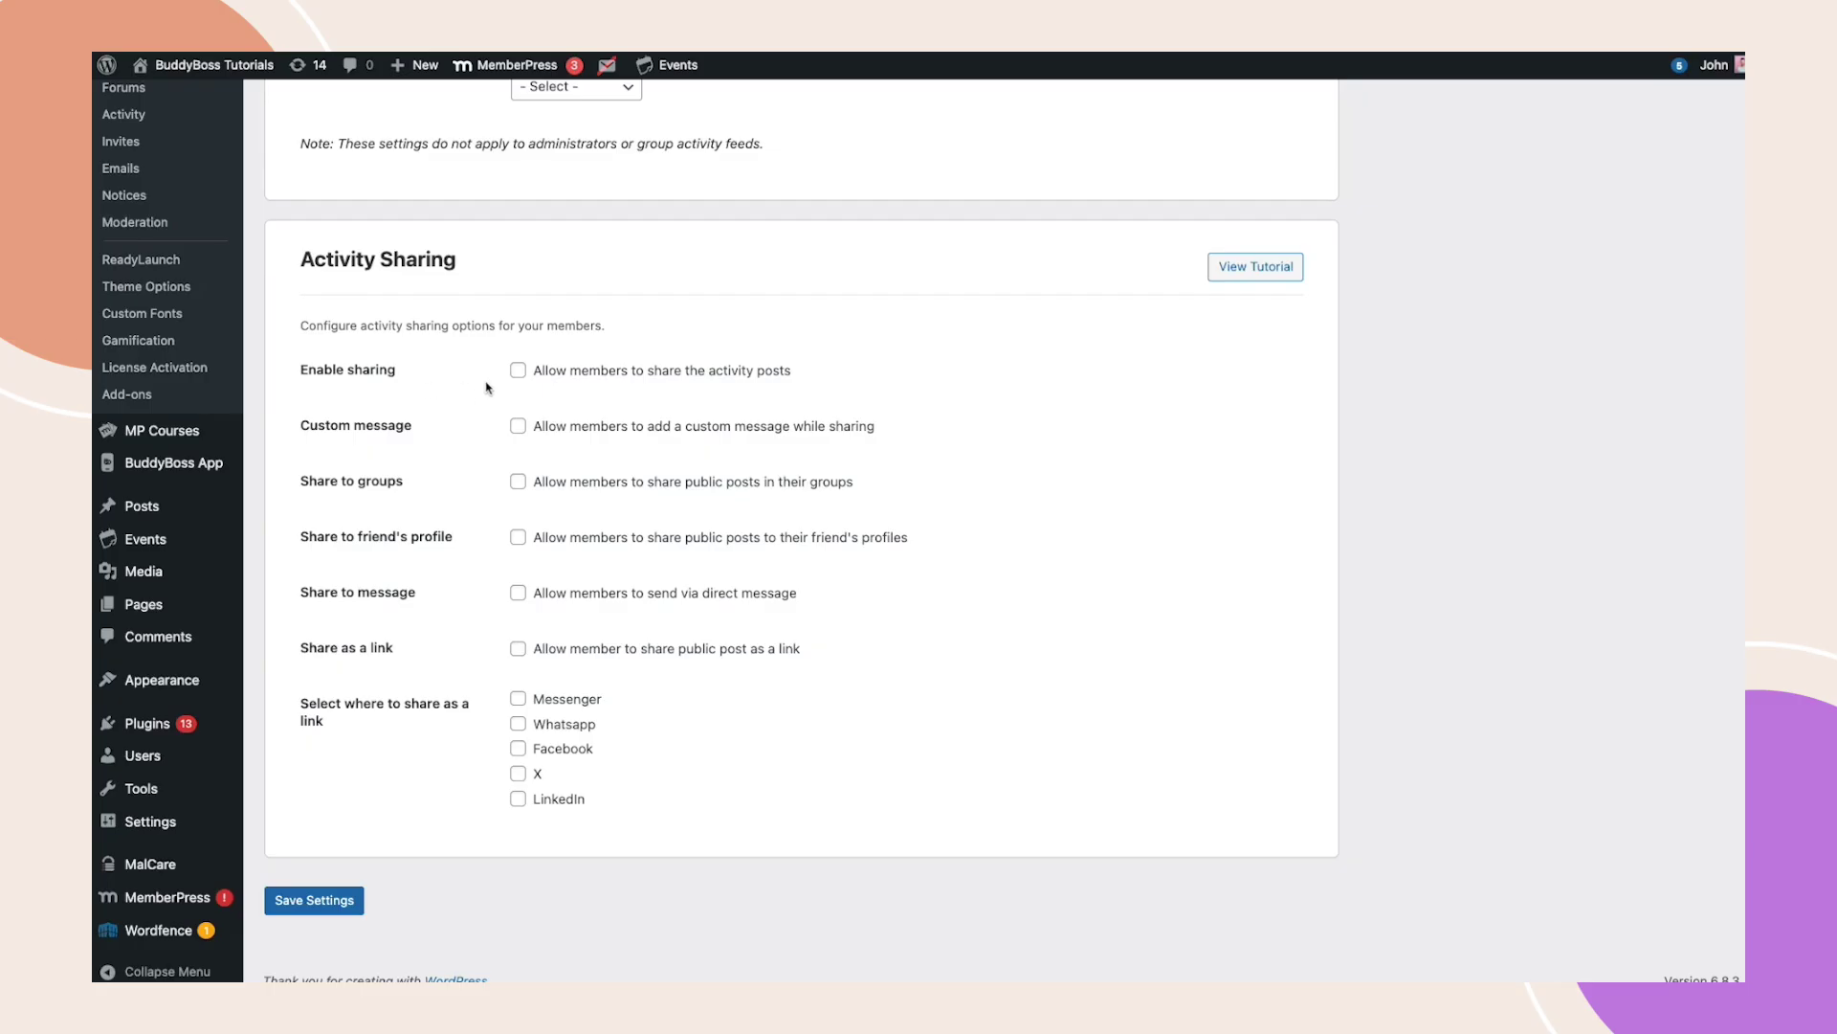
{"action": "left_click", "coordinate": [518, 371]}
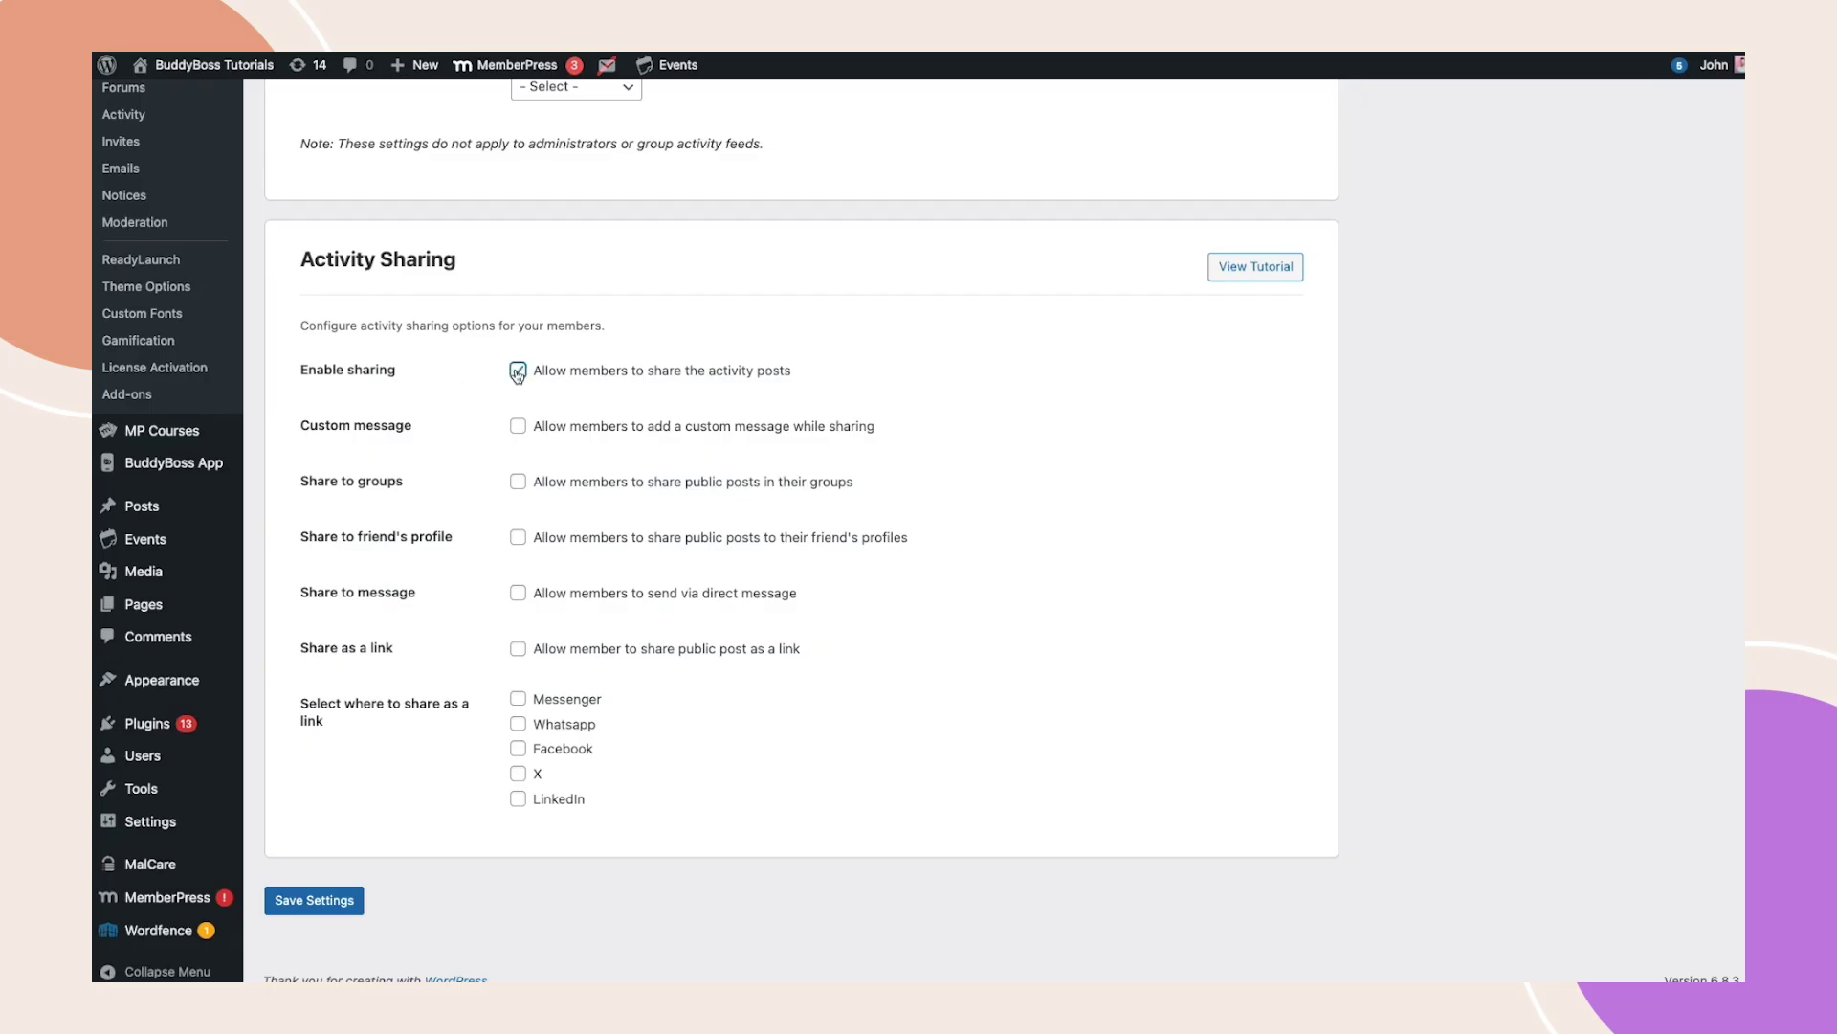
{"action": "left_click", "coordinate": [518, 427]}
Allow sharing to groups, friends' profiles, messages, and sharing public posts as a link
{"action": "left_click", "coordinate": [518, 483]}
{"action": "left_click", "coordinate": [517, 539]}
{"action": "left_click", "coordinate": [520, 594]}
{"action": "left_click", "coordinate": [517, 651]}
Enable Messenger, Whatsapp, Facebook, X and LinkedIn as link destinations and save the settings
{"action": "left_click", "coordinate": [517, 699]}
{"action": "left_click", "coordinate": [518, 724]}
{"action": "left_click", "coordinate": [518, 748]}
{"action": "left_click", "coordinate": [518, 773]}
{"action": "left_click", "coordinate": [519, 799]}
{"action": "left_click", "coordinate": [321, 914]}
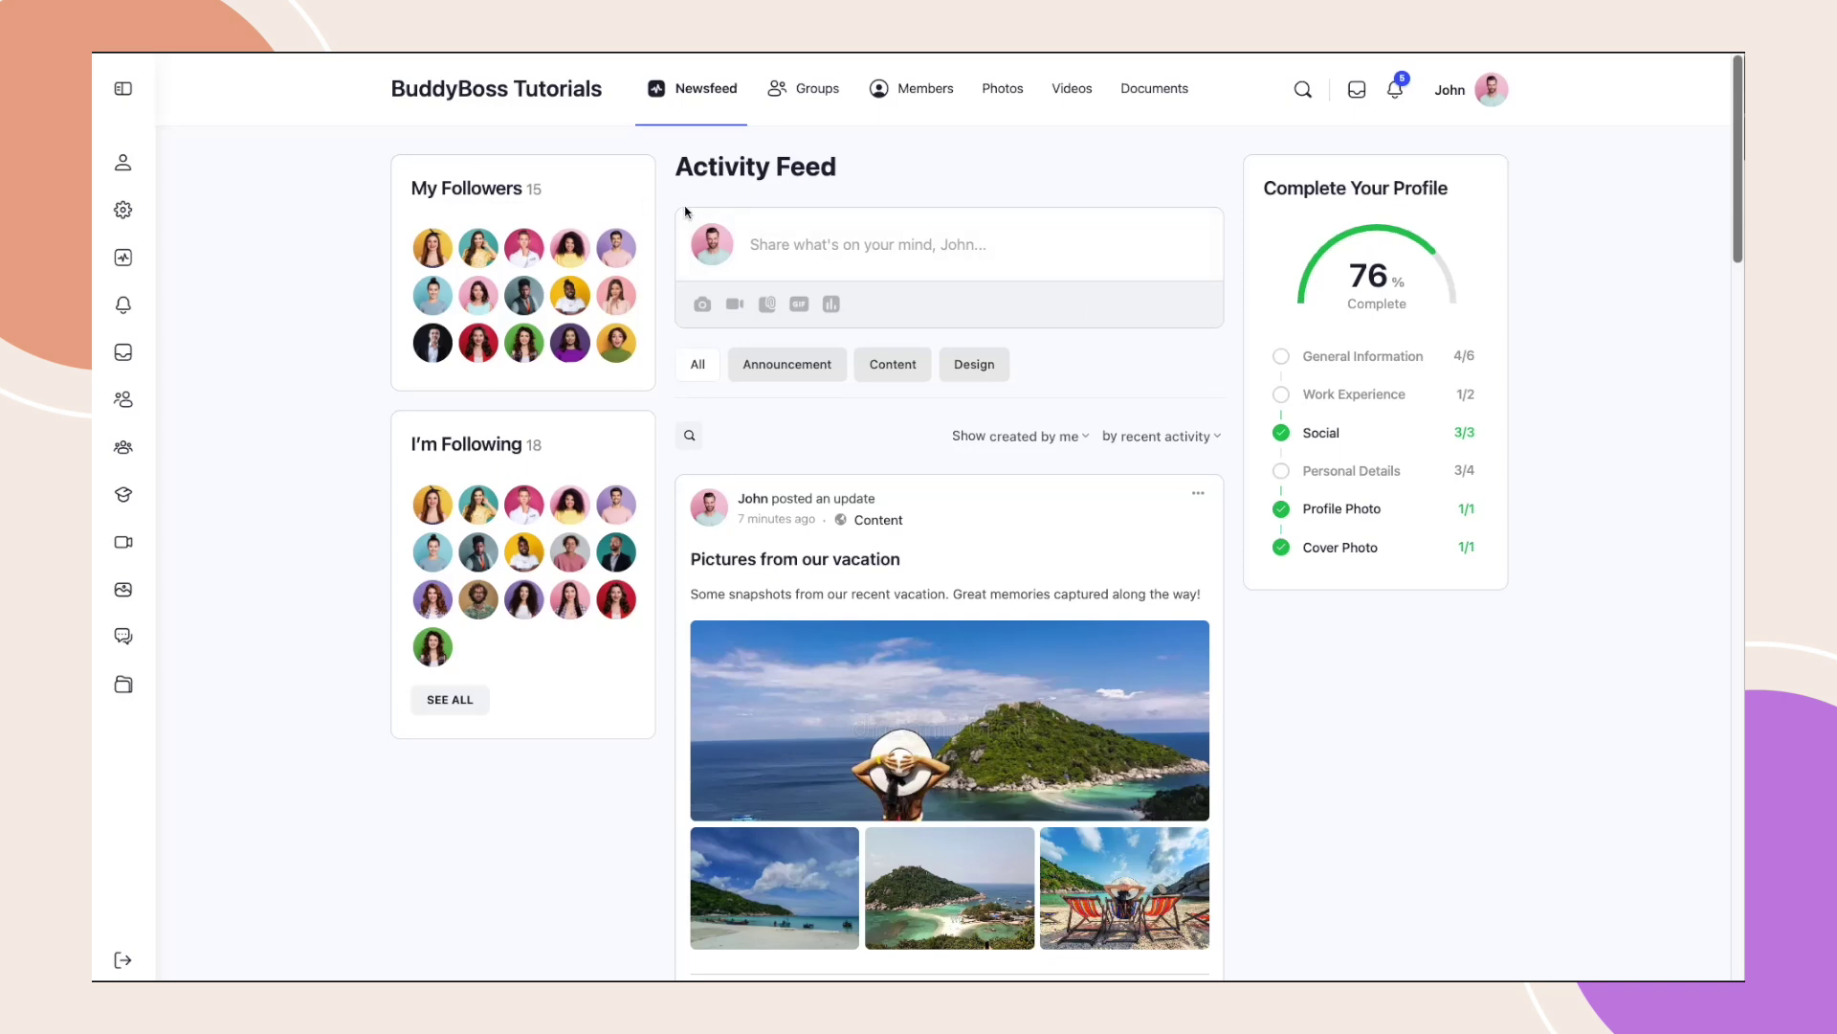
On the newsfeed, bring up the vacation post's share options and choose Share to a group
{"action": "scroll", "coordinate": [1007, 429], "scroll_direction": "down", "scroll_amount": 2}
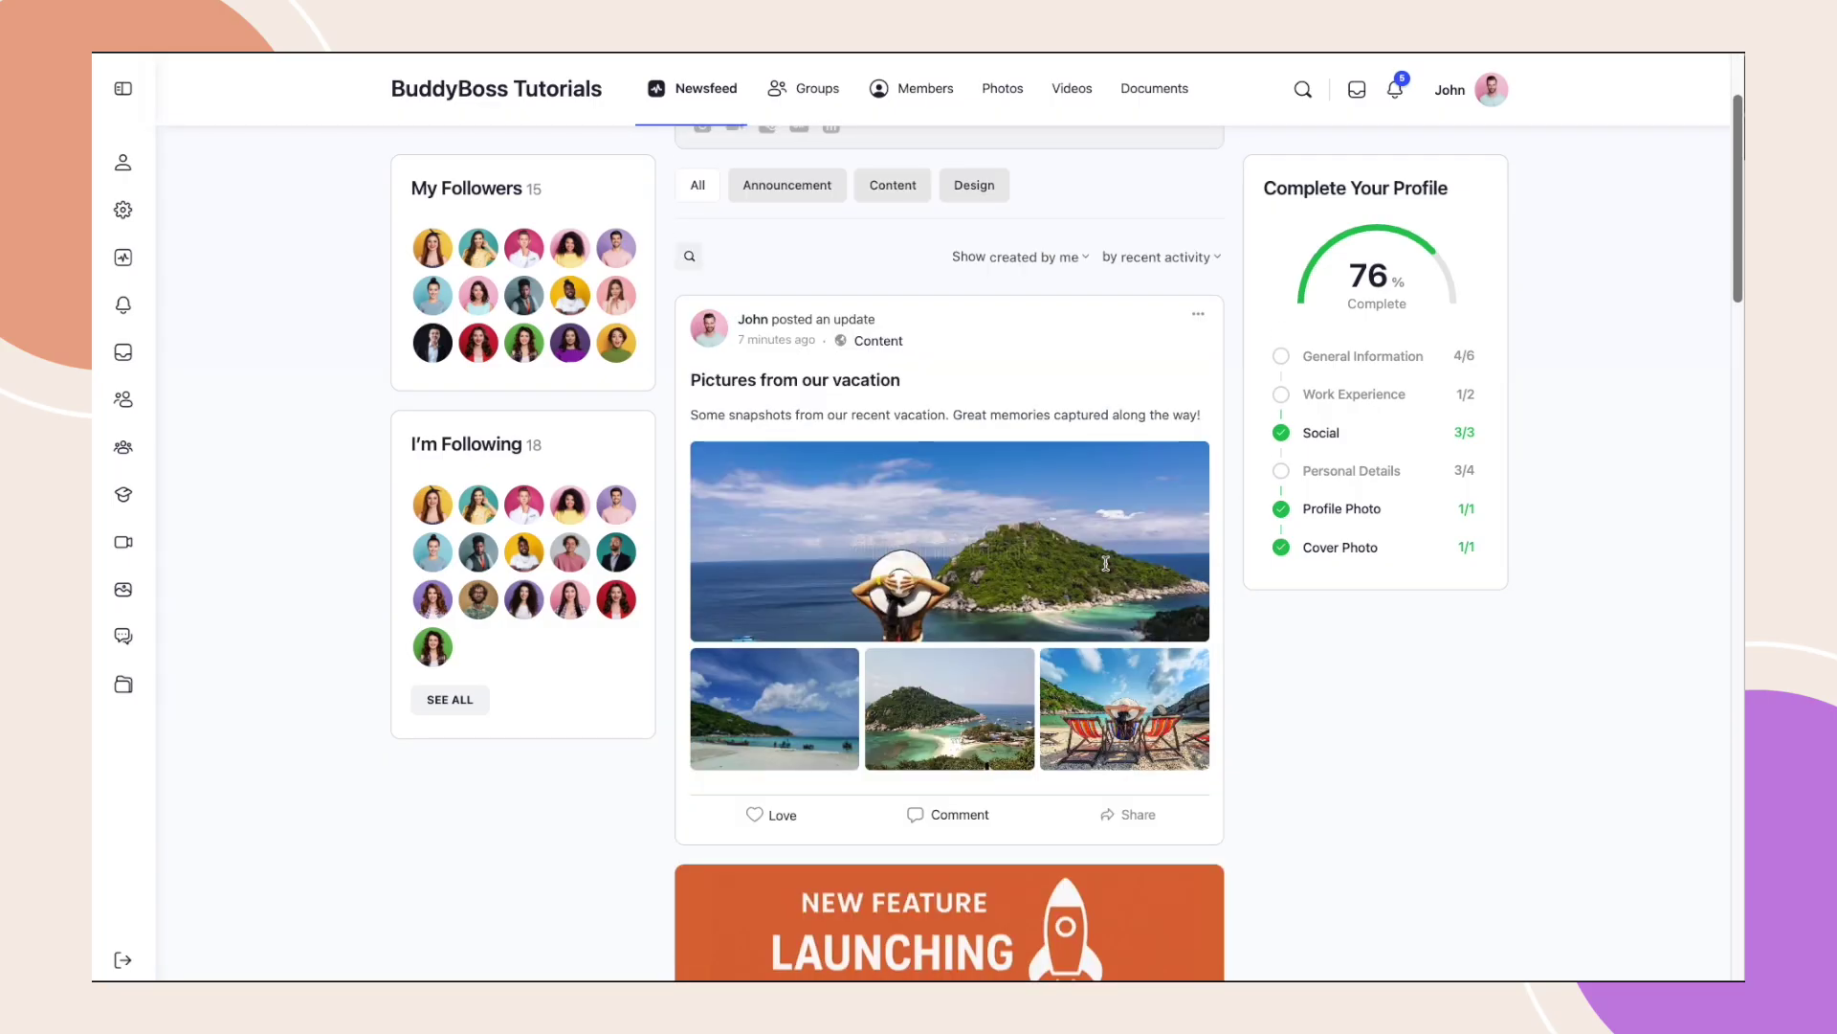
{"action": "left_click", "coordinate": [1133, 815]}
{"action": "scroll", "coordinate": [1132, 820], "scroll_direction": "down", "scroll_amount": 1}
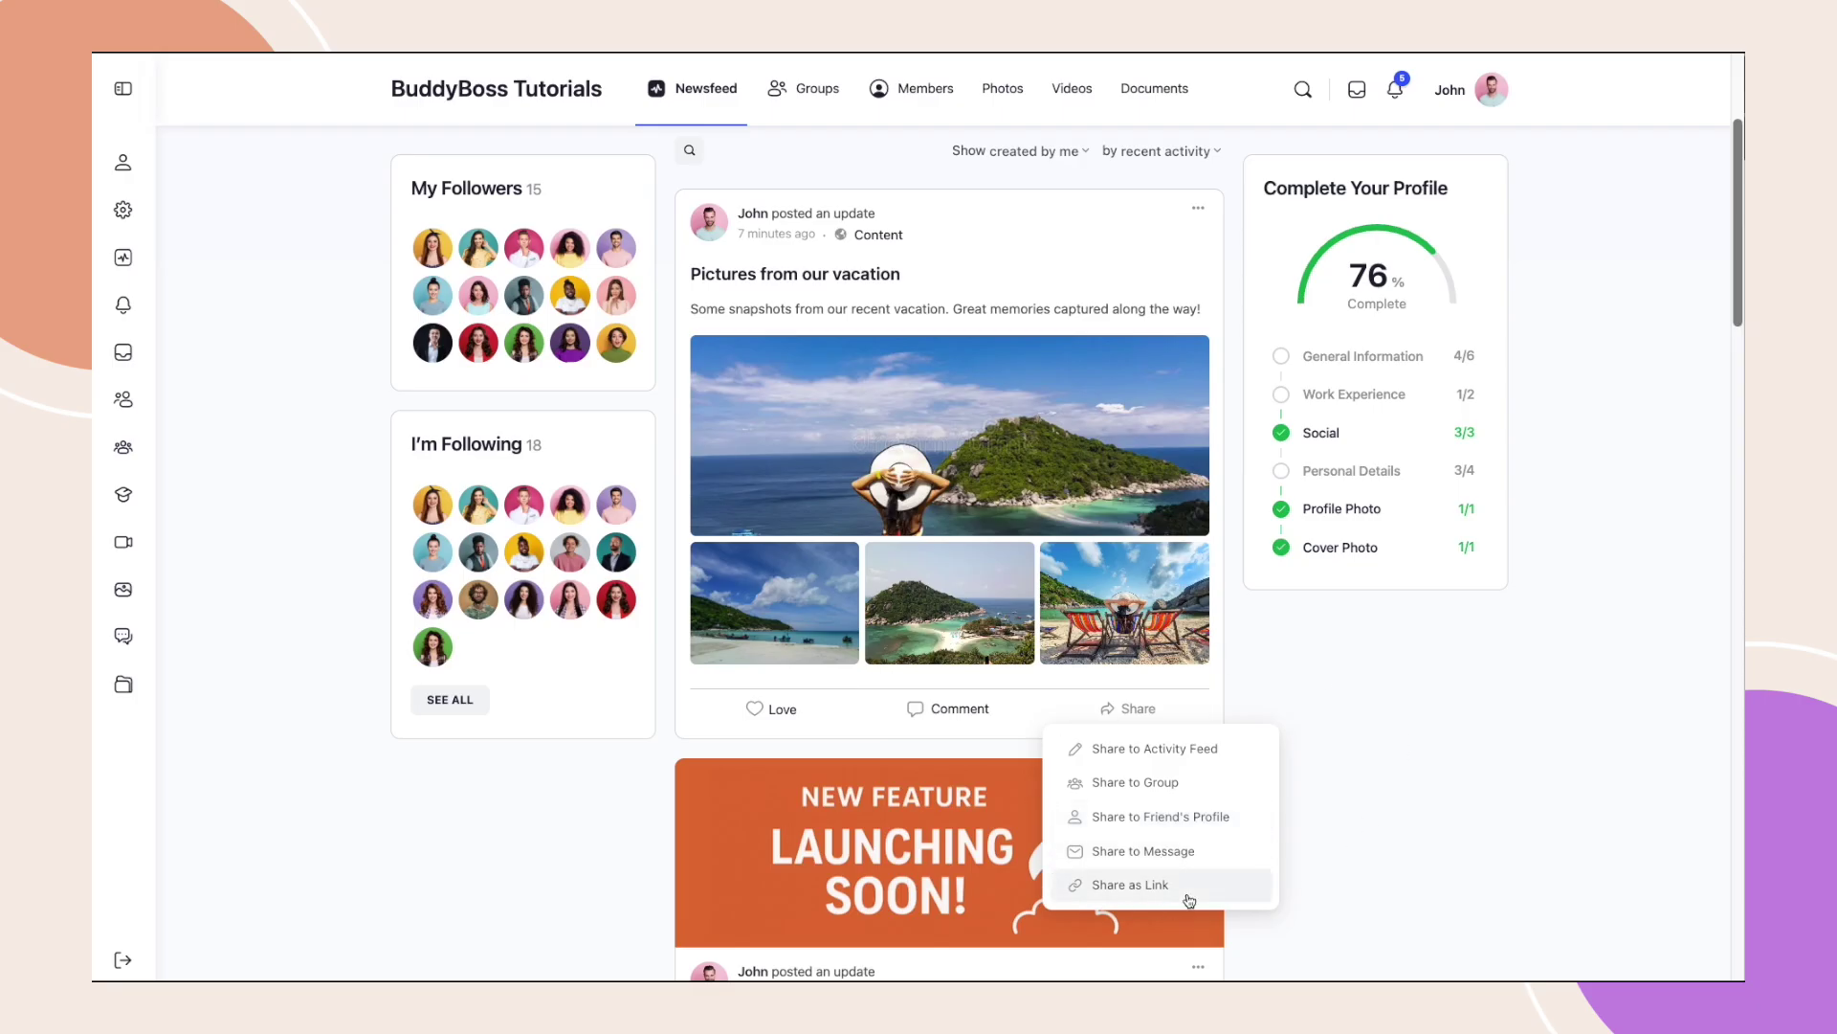
{"action": "left_click", "coordinate": [1179, 789]}
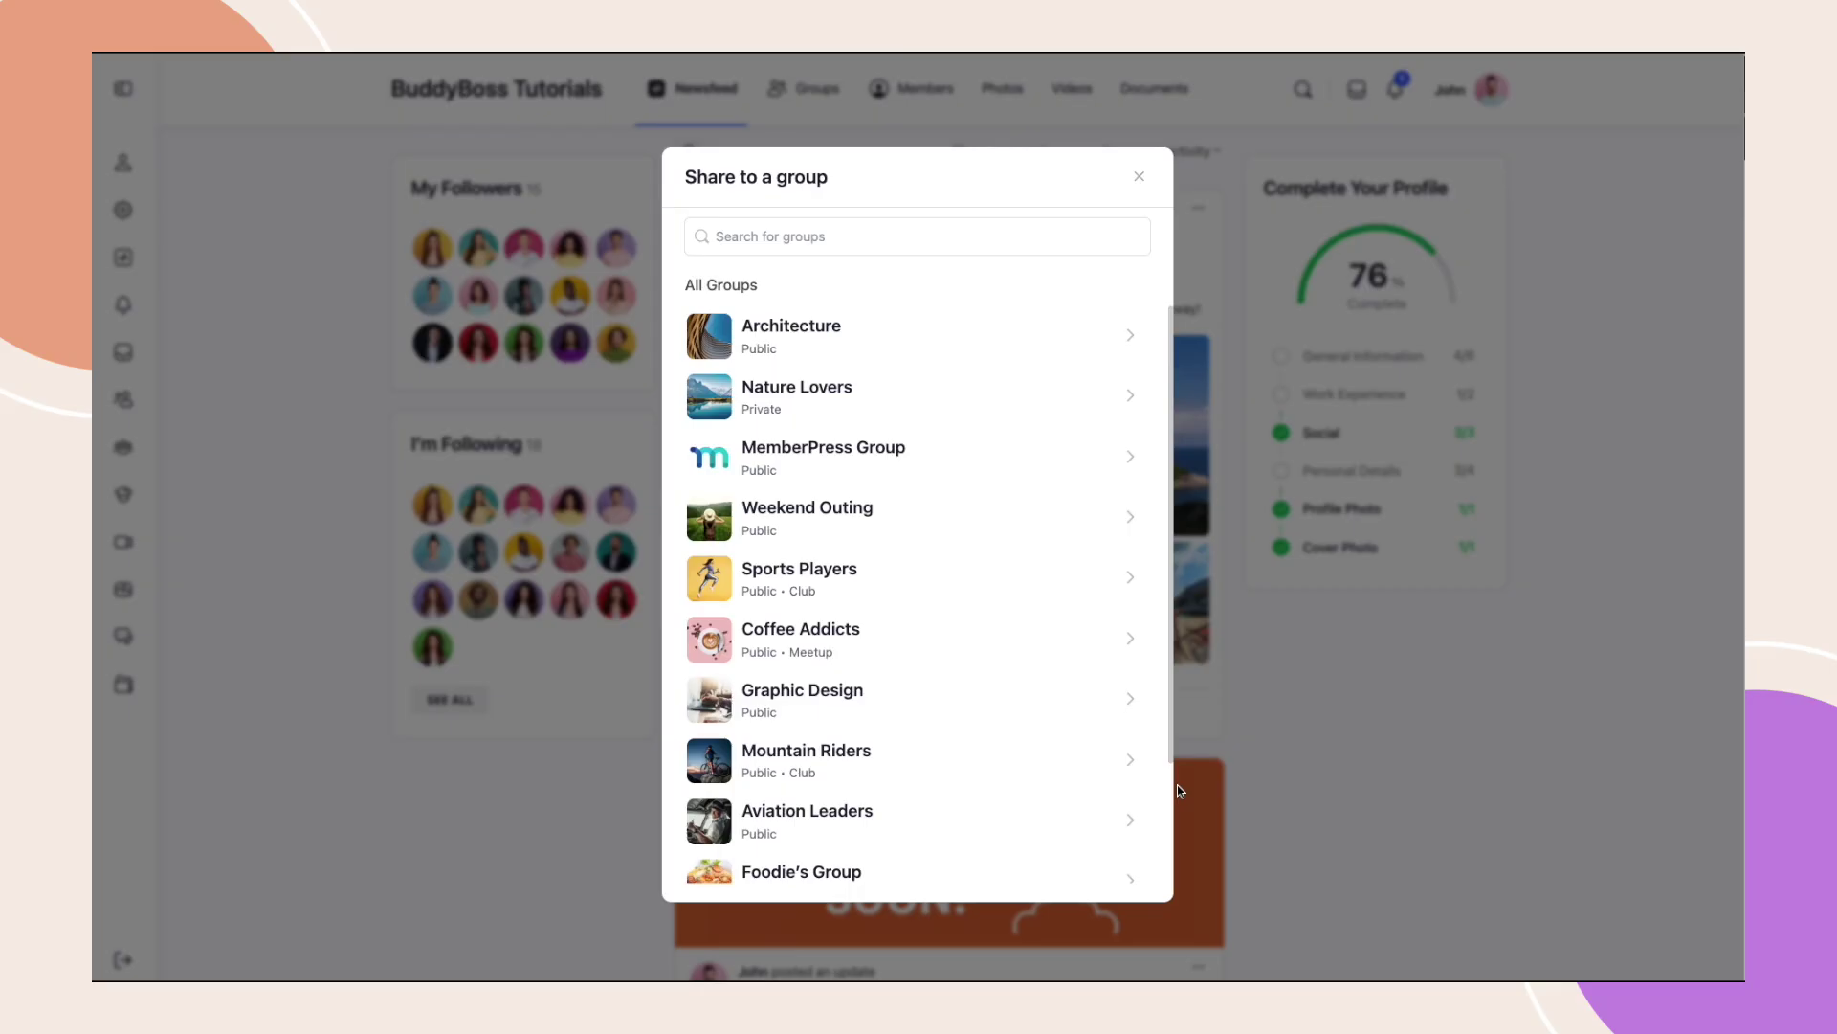
Share the post to Architecture titled 'Vacation Memories' with a trip message, under topic Content
{"action": "left_click", "coordinate": [951, 328]}
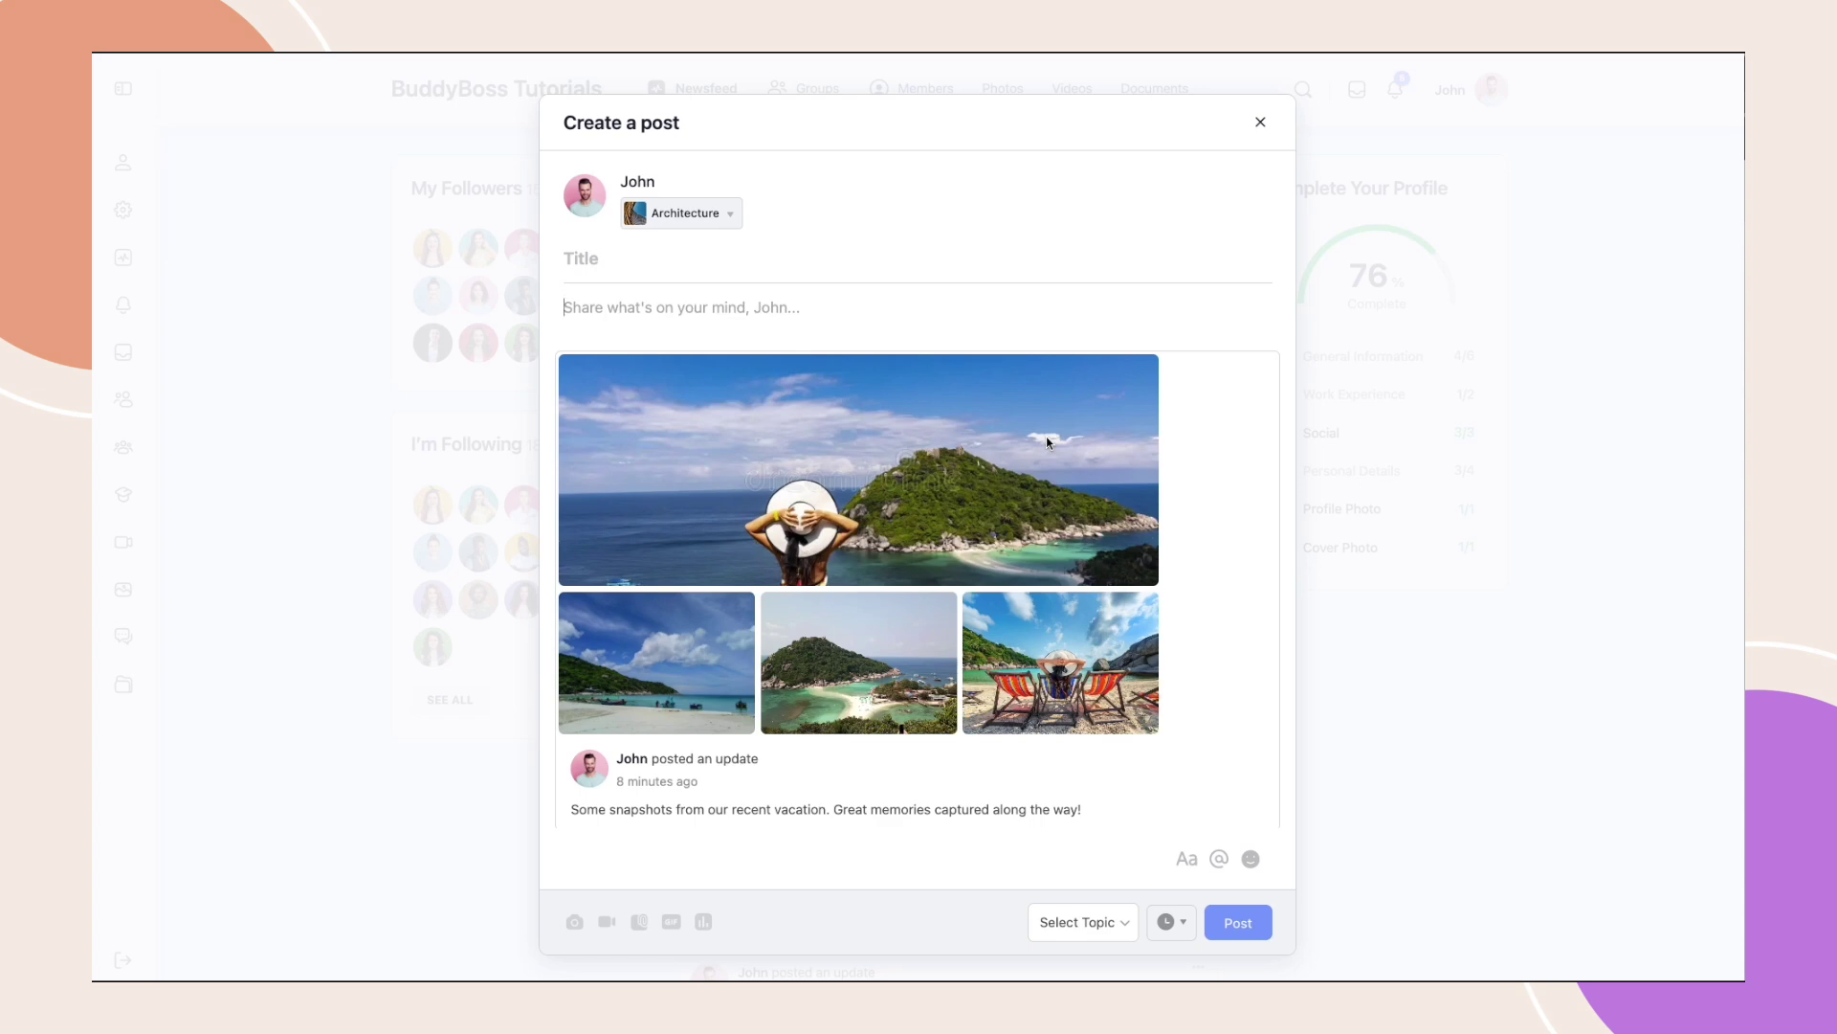
{"action": "left_click", "coordinate": [620, 258]}
{"action": "type", "text": "Vacation Memories"}
{"action": "left_click", "coordinate": [699, 316]}
{"action": "type", "text": "Just wanted to share some photos from our recent trip. Hope you enjoy the views and moments as much as we did!"}
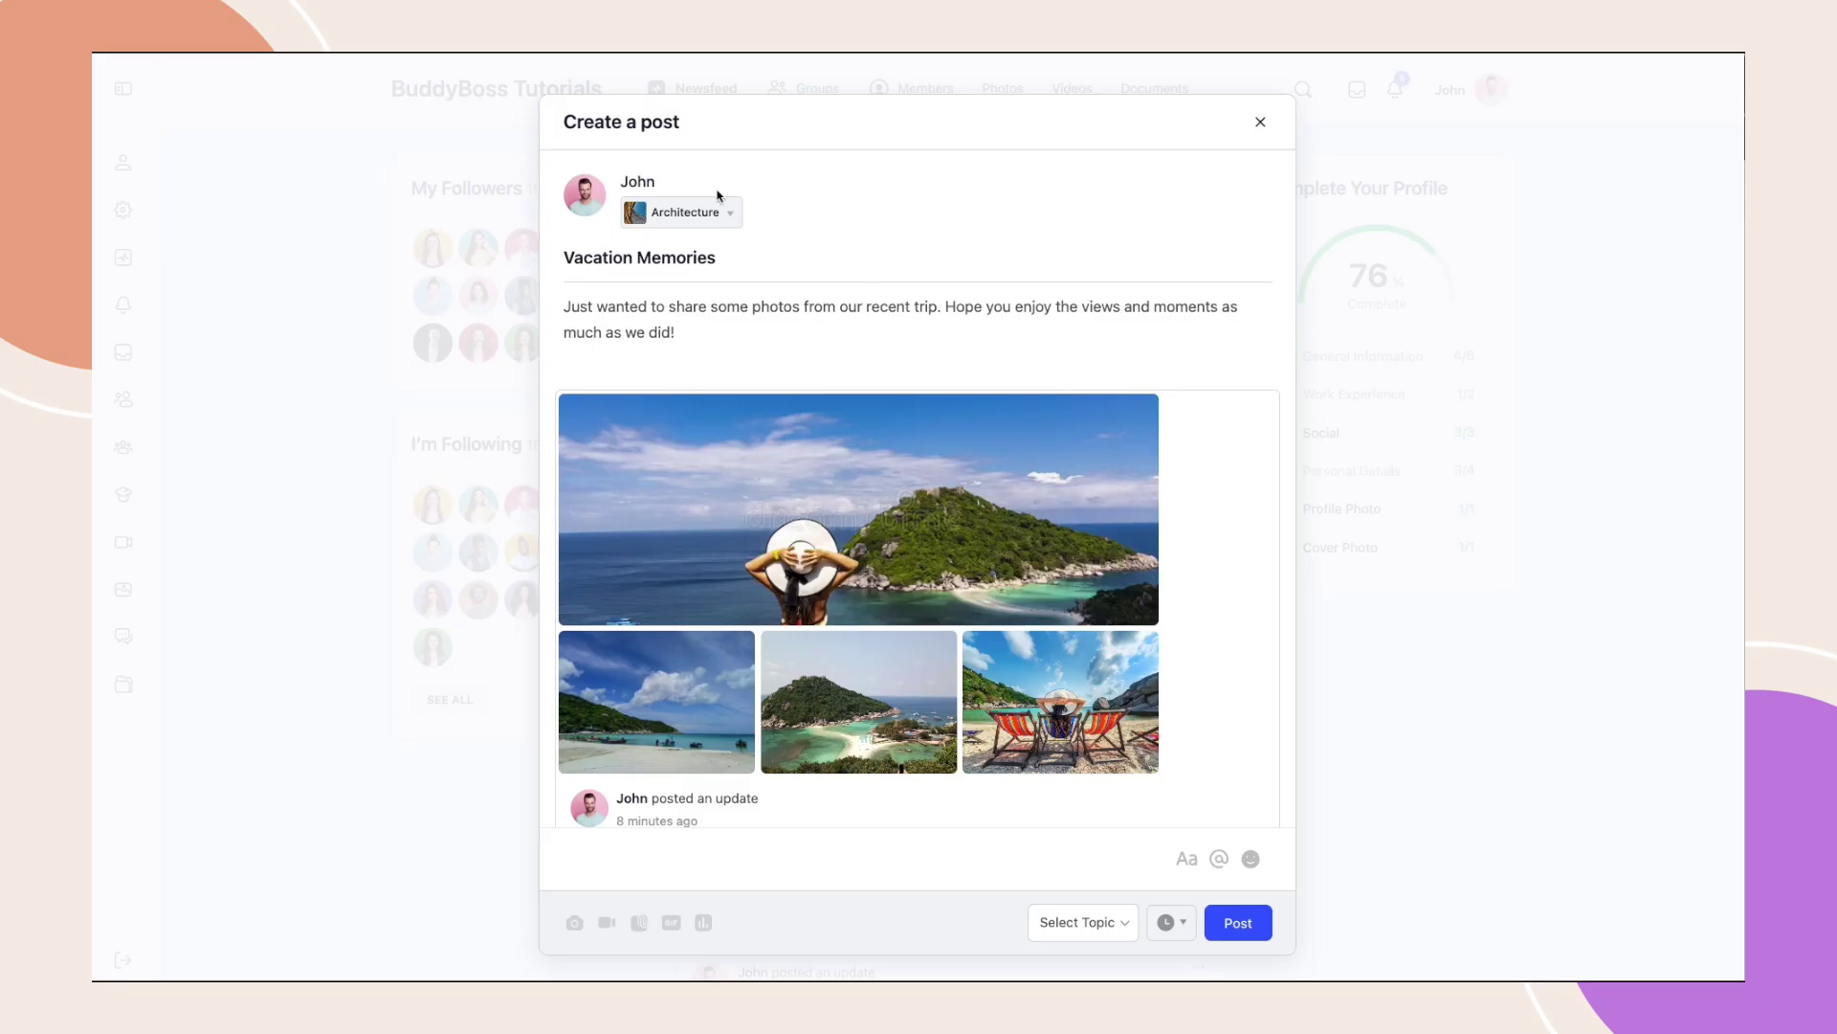
{"action": "left_click", "coordinate": [1074, 930]}
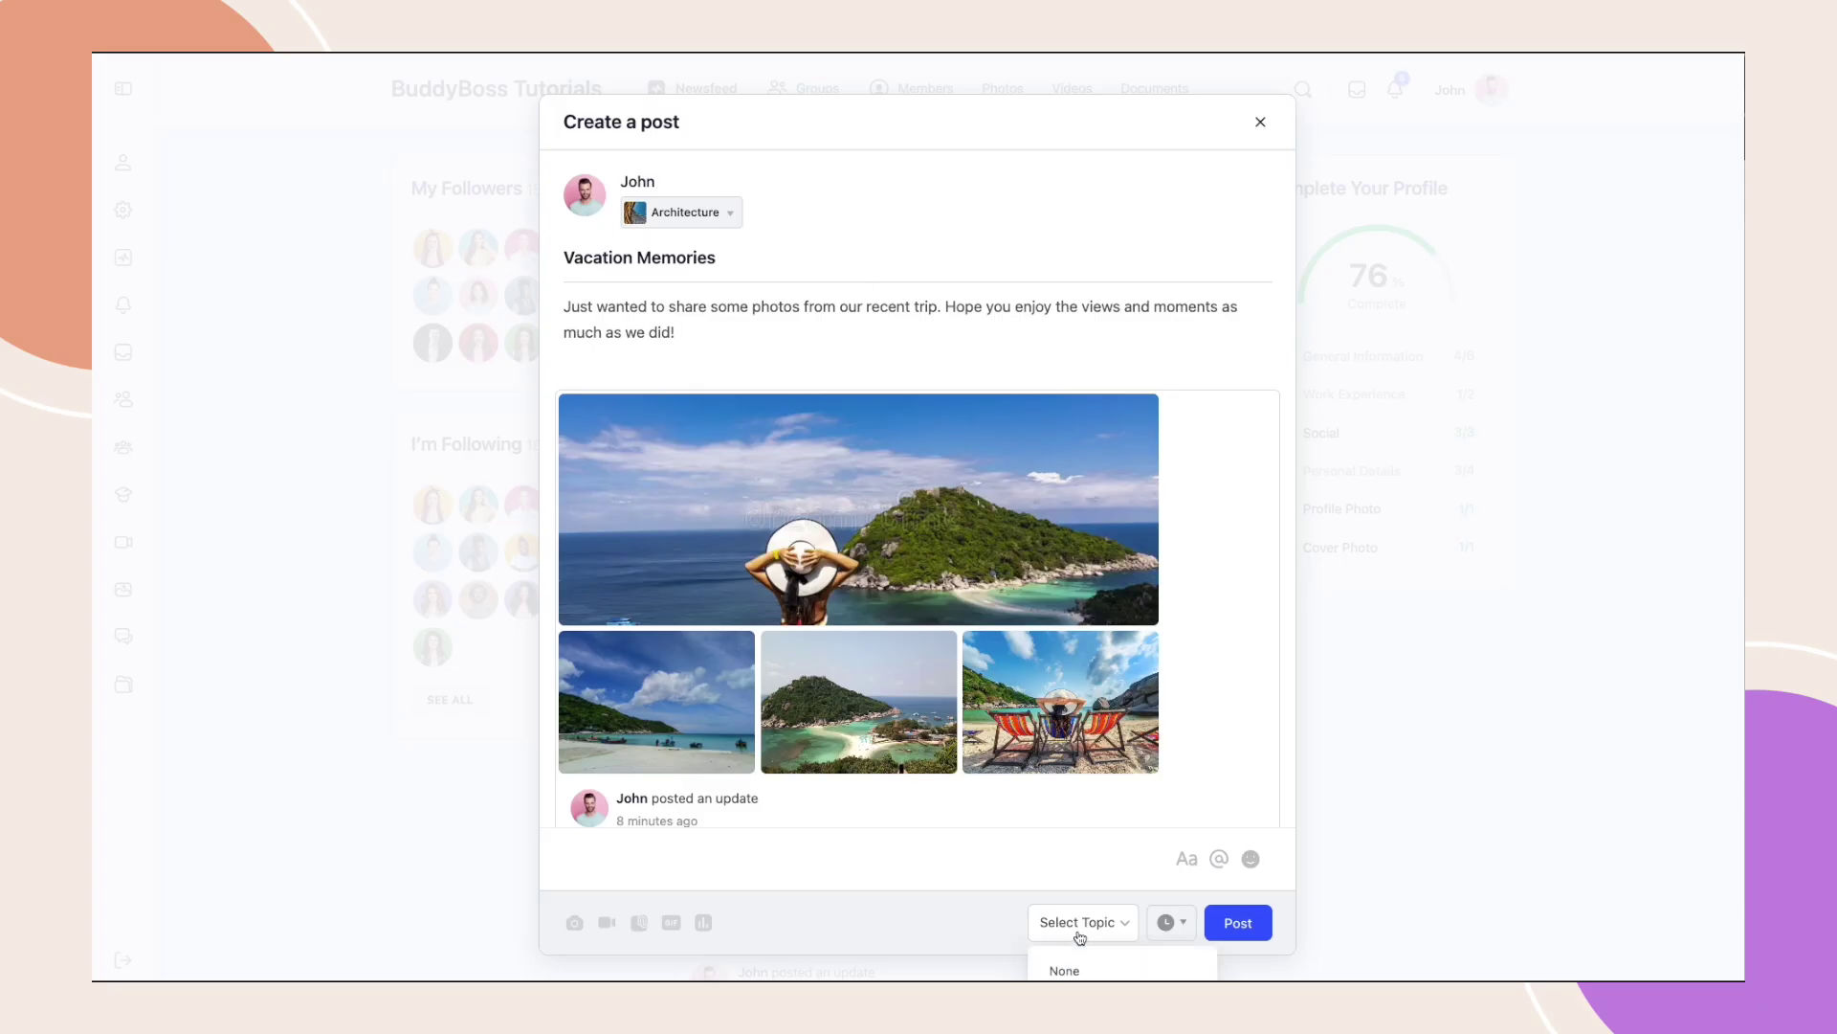
{"action": "left_click", "coordinate": [1100, 932]}
{"action": "left_click", "coordinate": [1237, 924]}
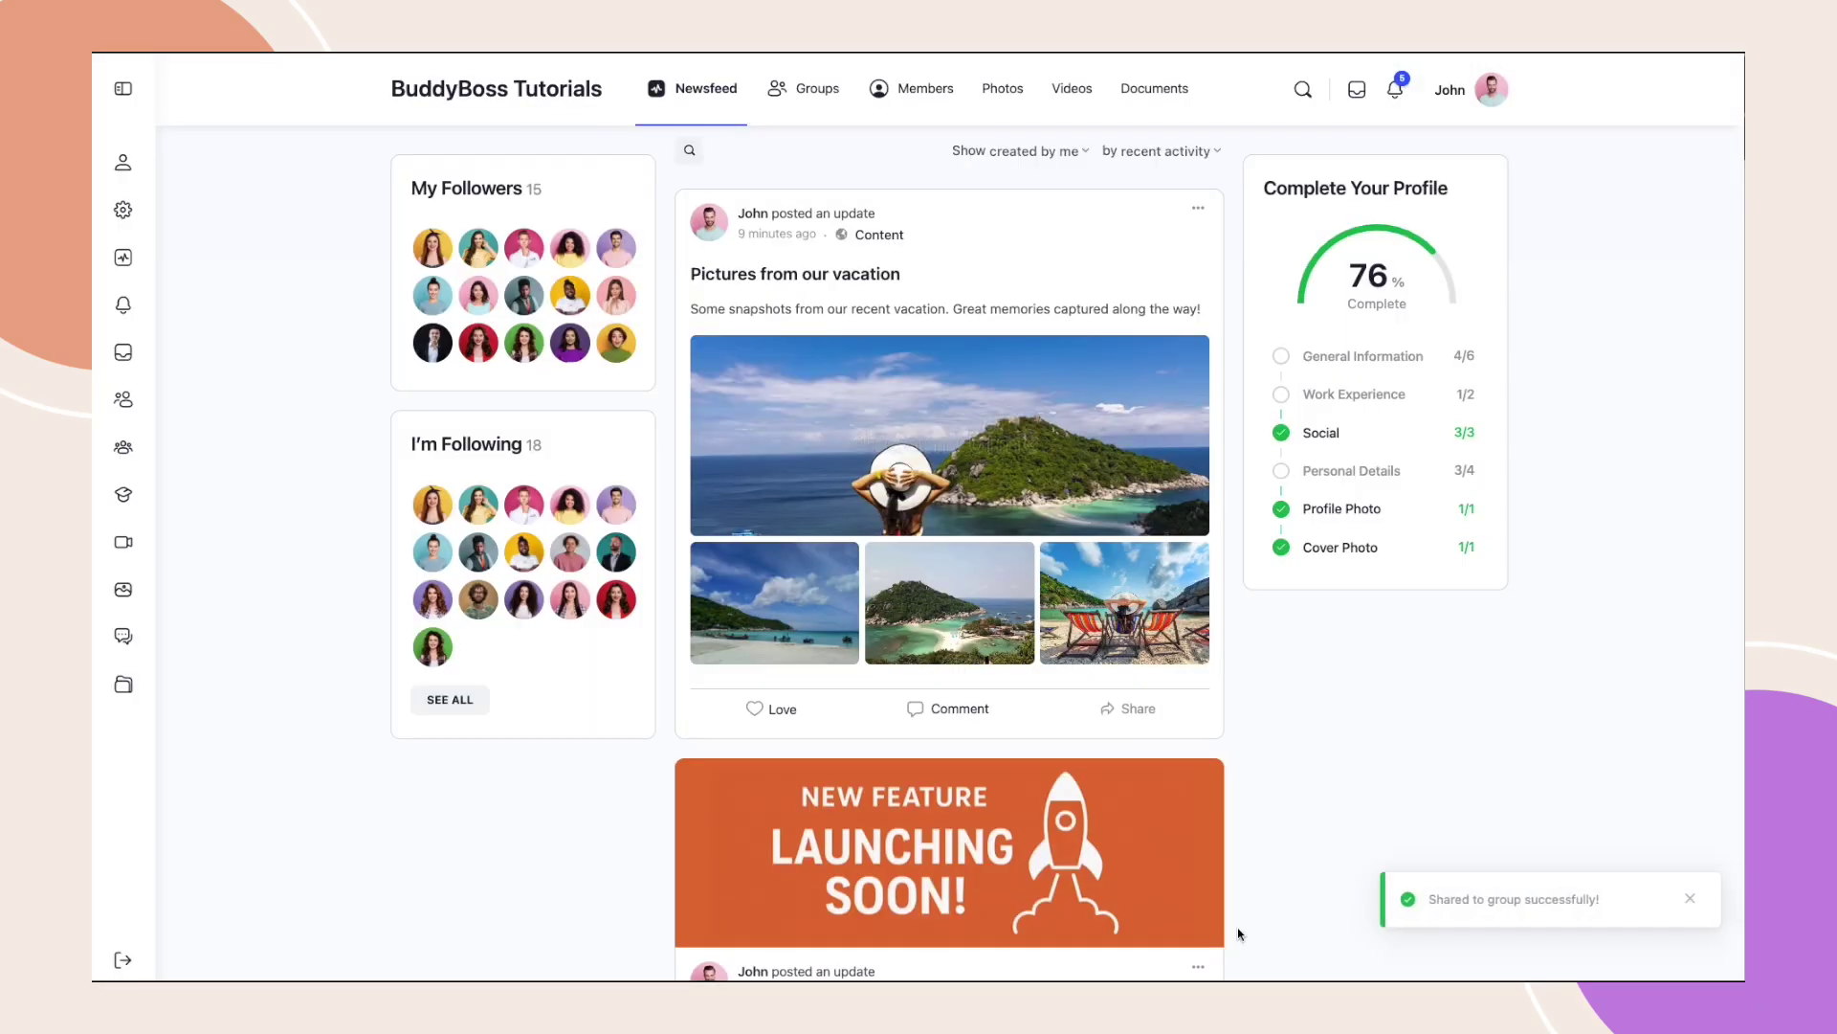
Check the shared post in the Architecture group's feed, then return to the newsfeed
{"action": "left_click", "coordinate": [804, 88]}
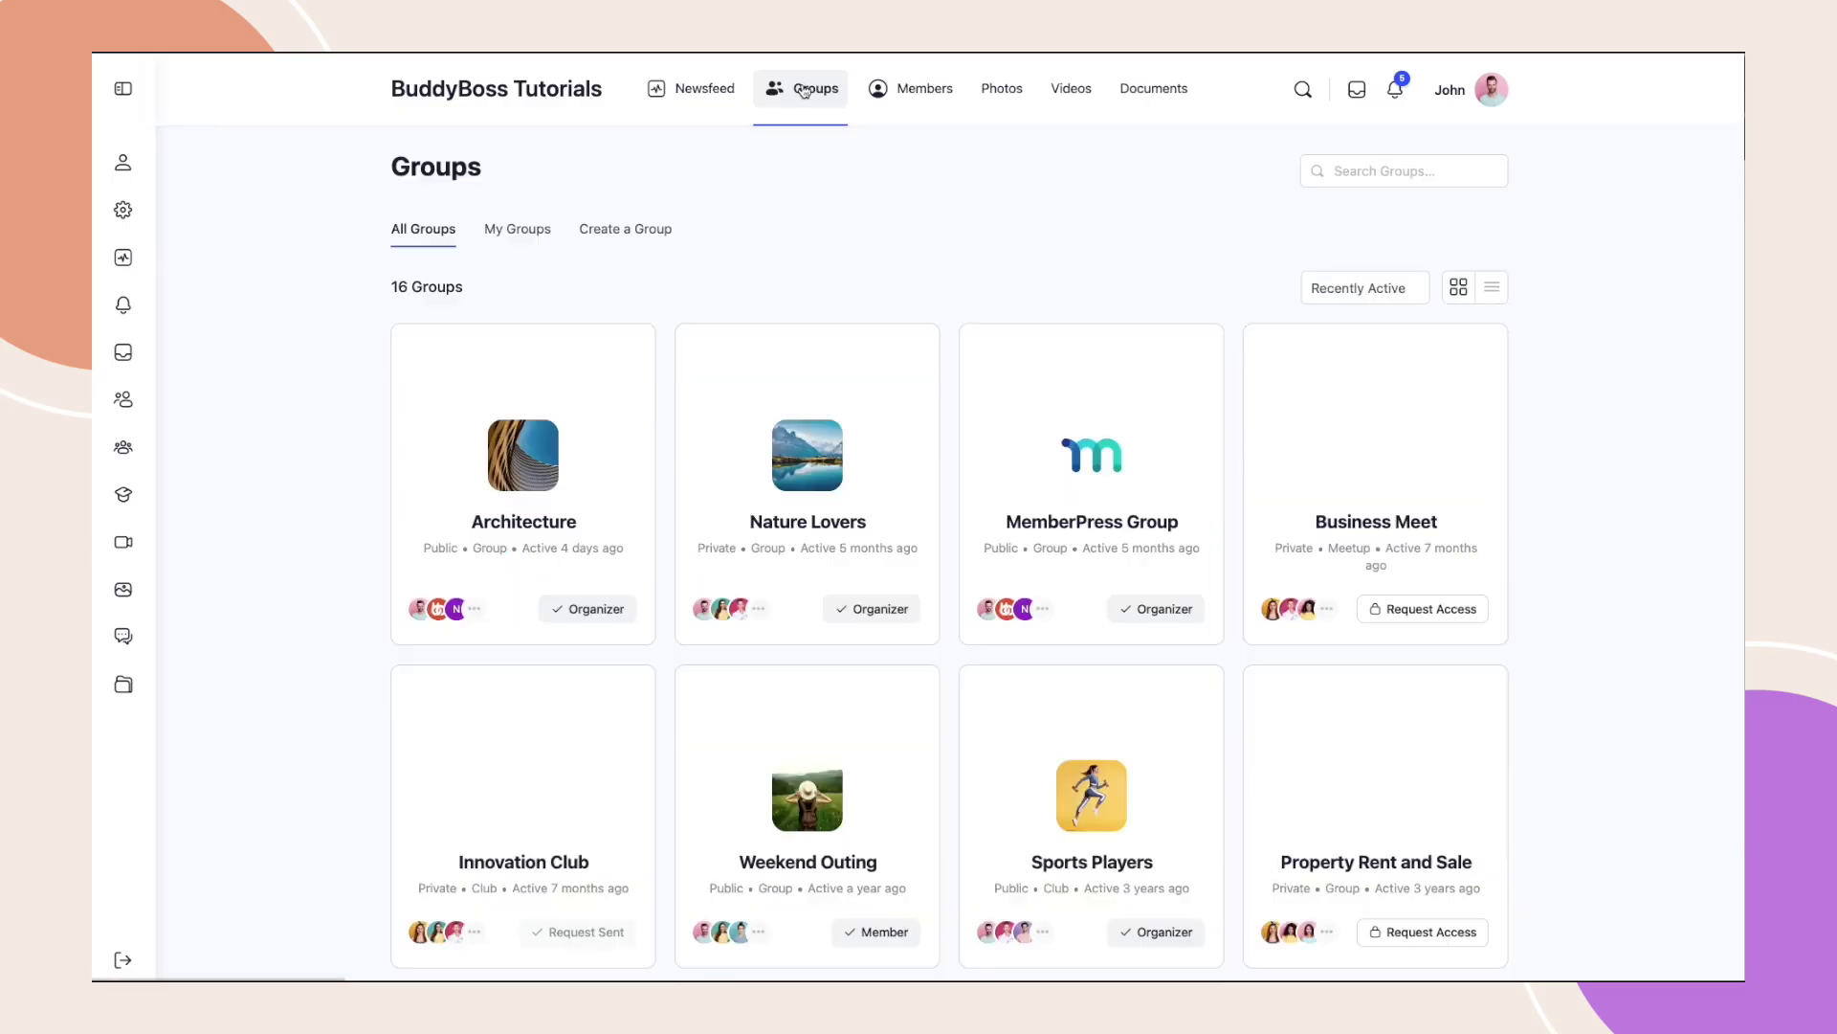
{"action": "left_click", "coordinate": [515, 477]}
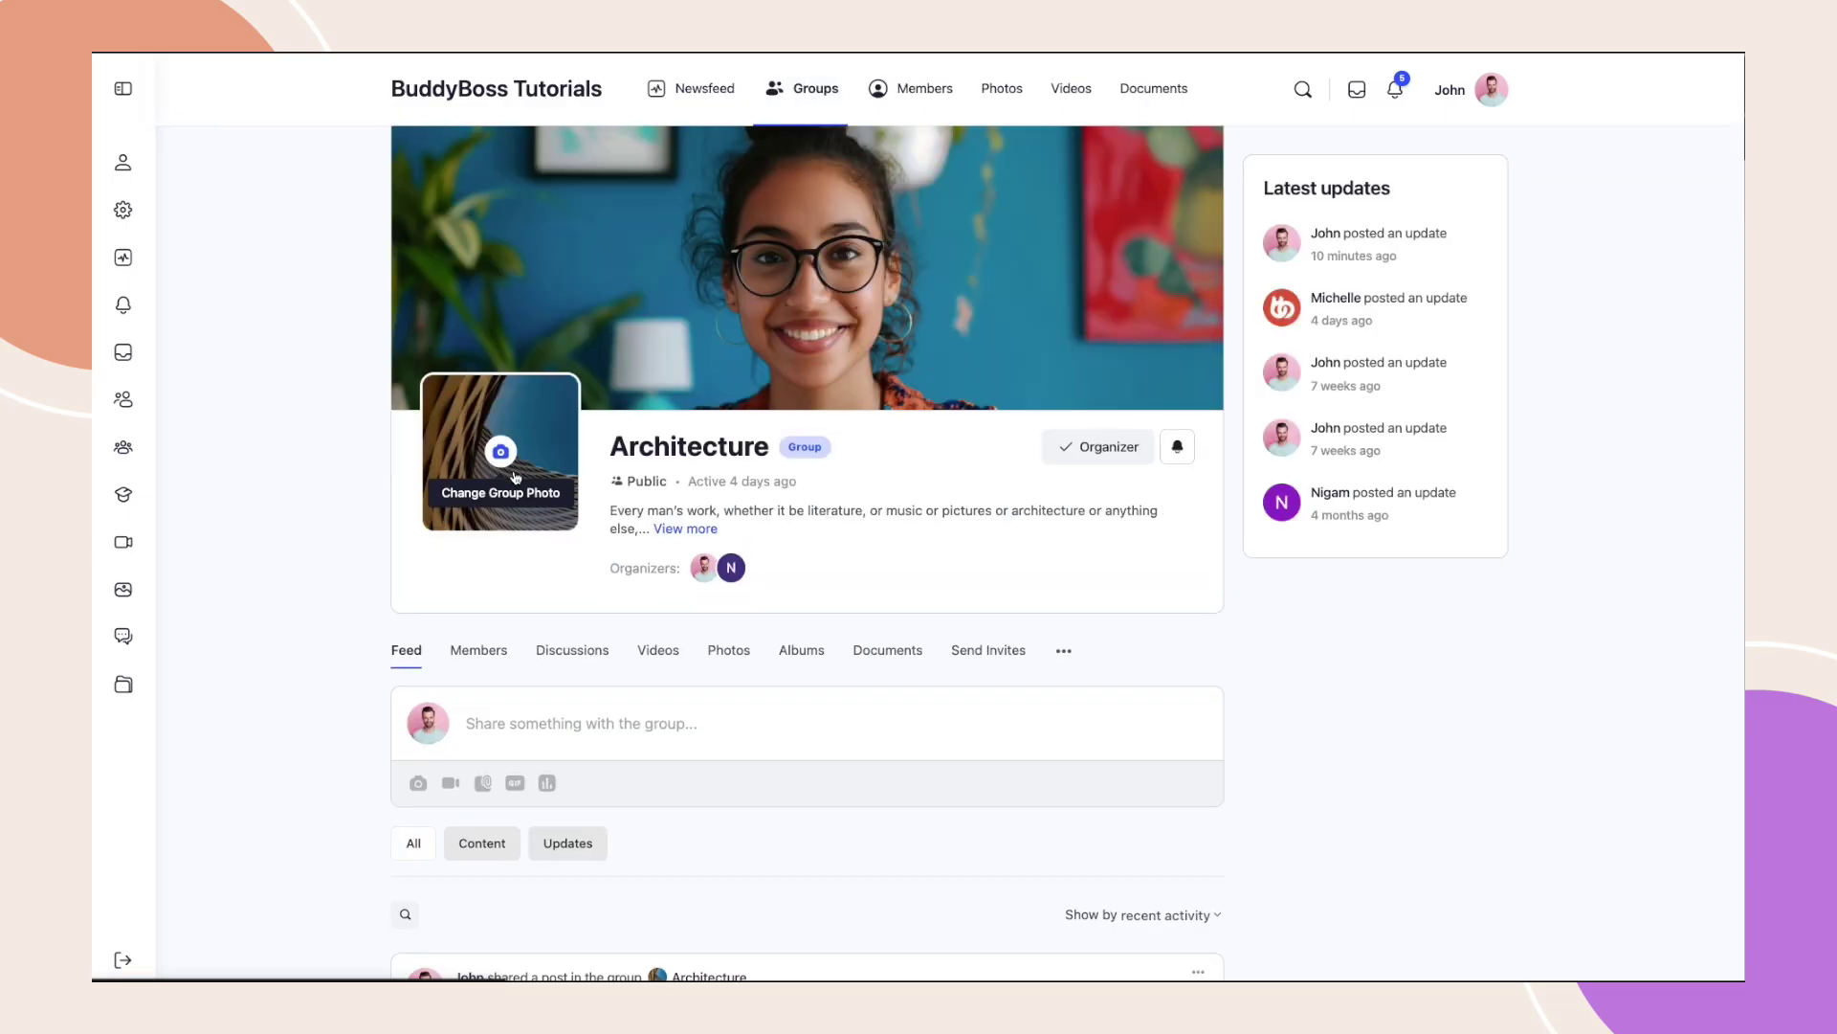
{"action": "scroll", "coordinate": [766, 574], "scroll_direction": "down", "scroll_amount": 7}
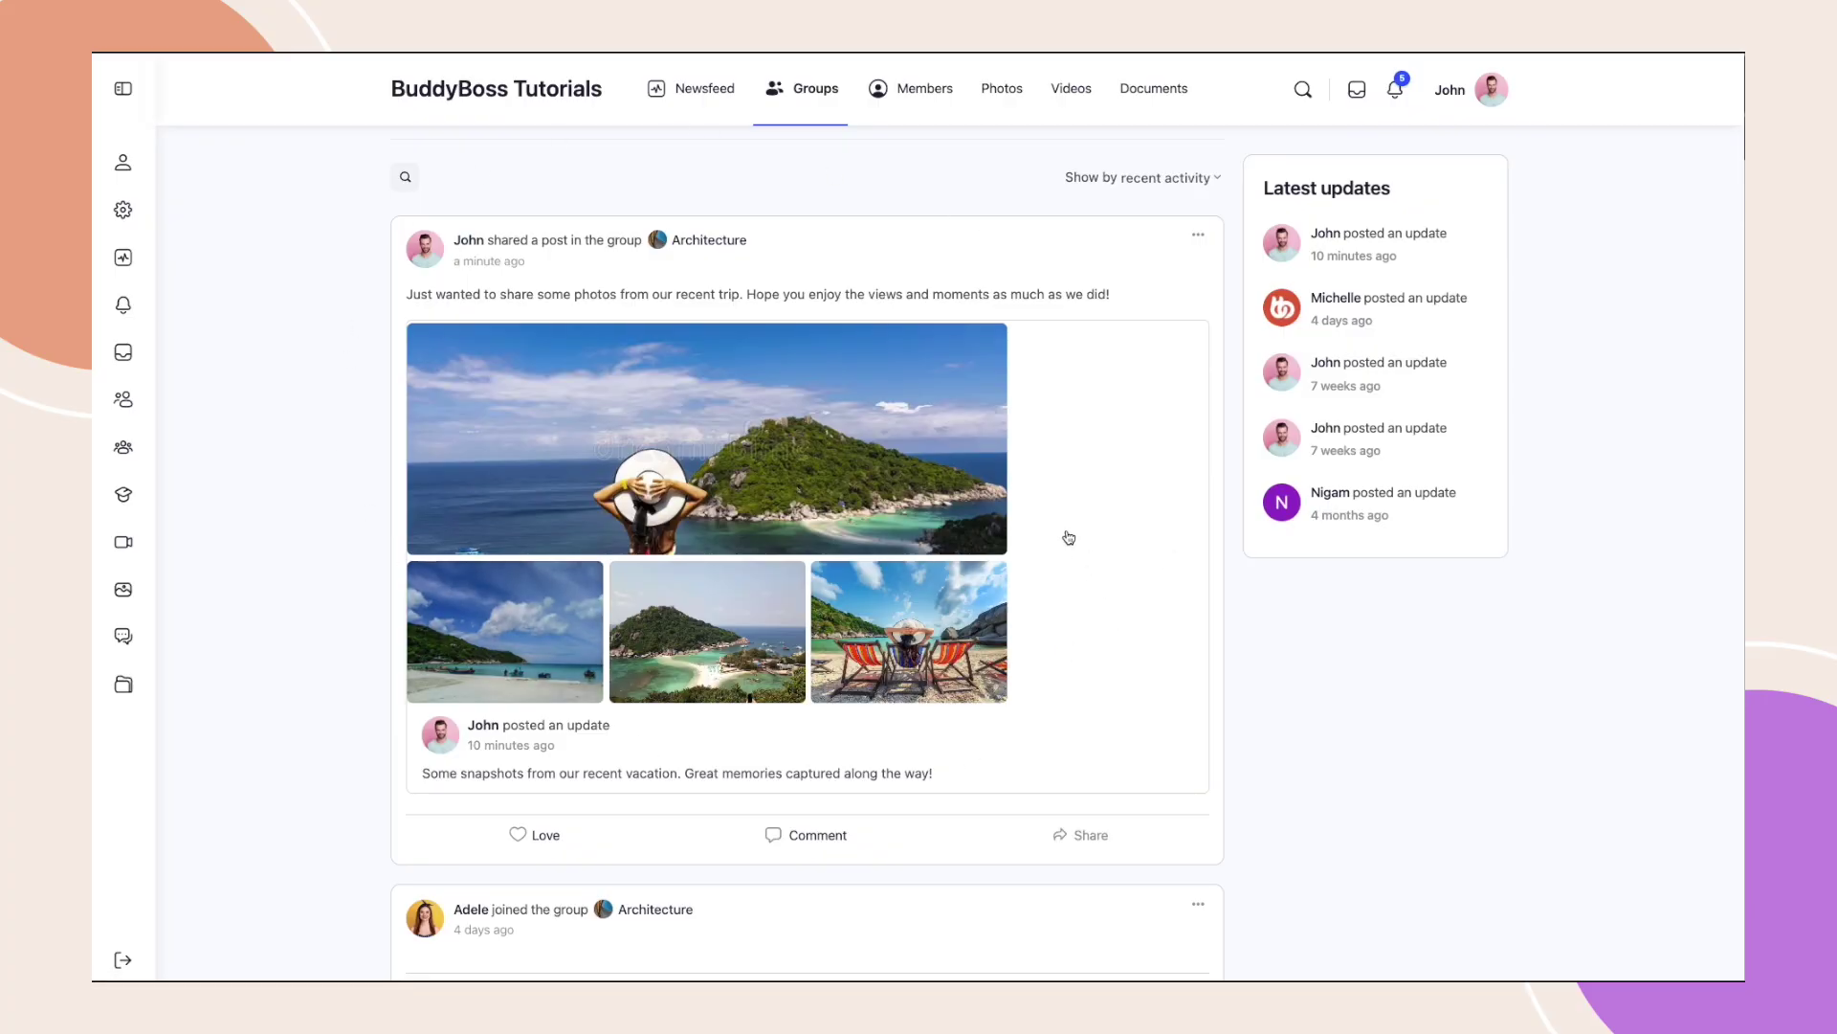
{"action": "left_click", "coordinate": [677, 92]}
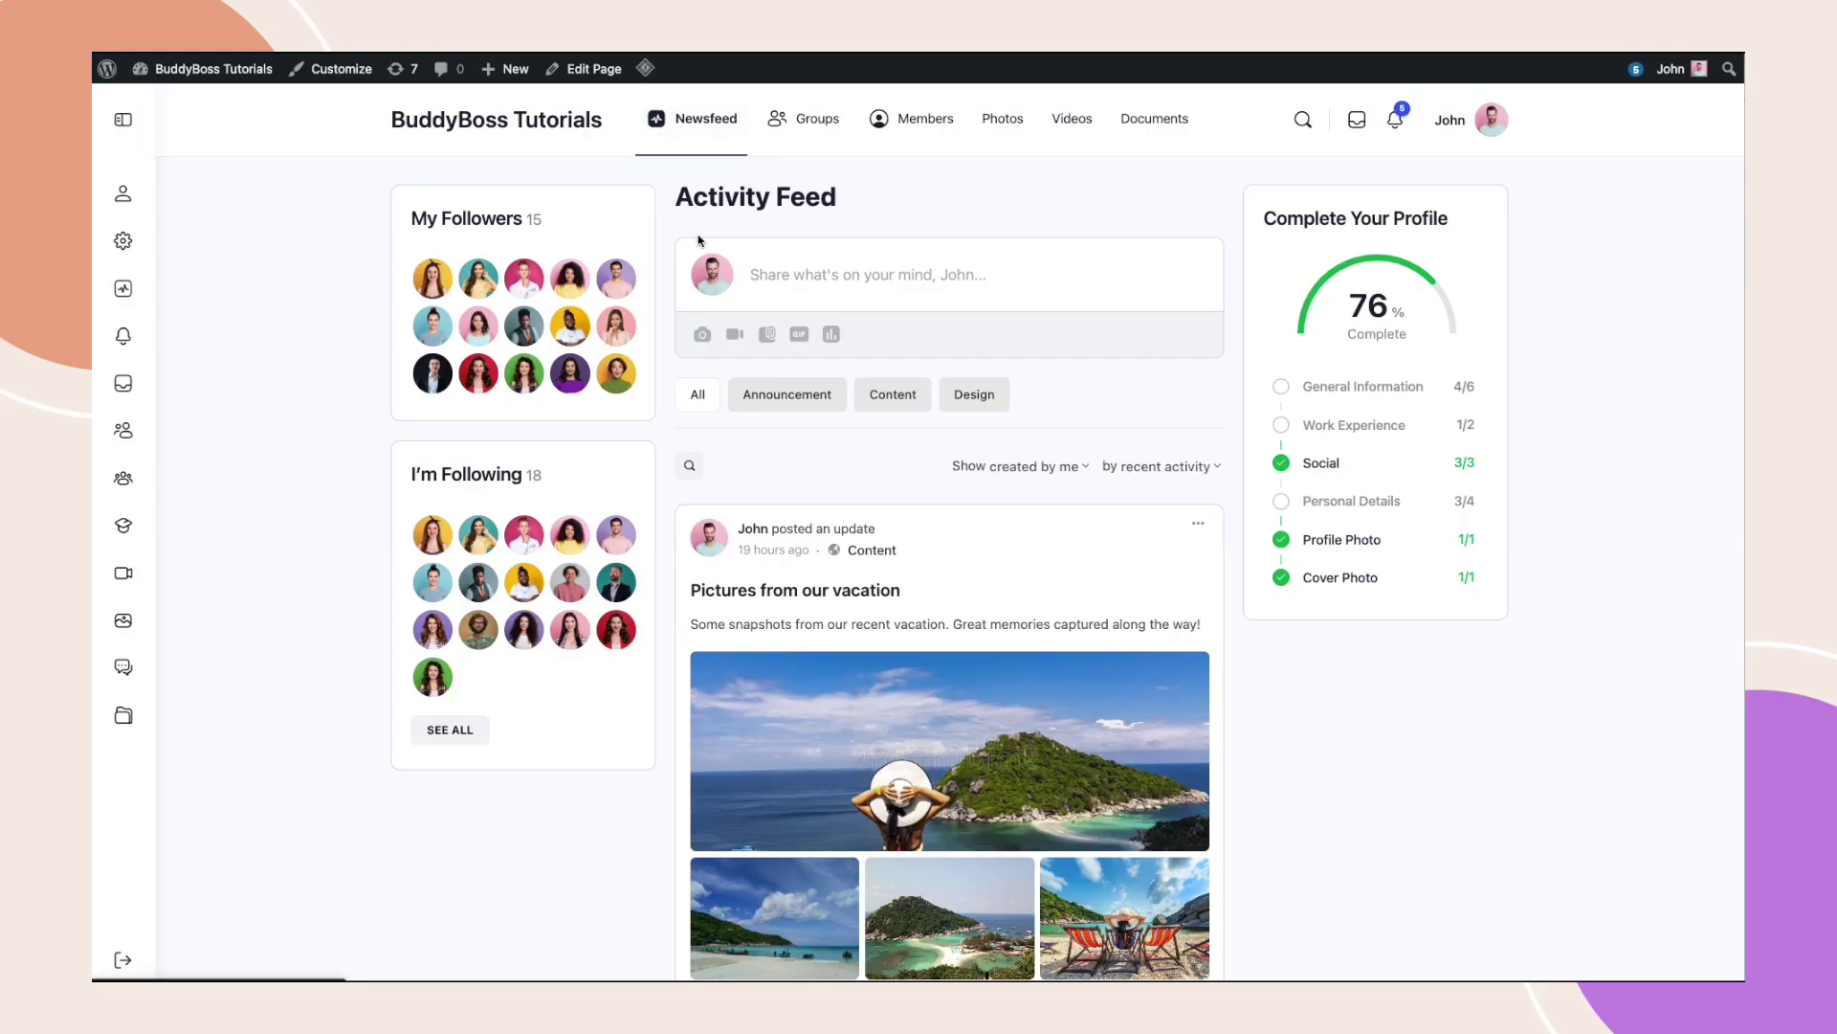
{"action": "scroll", "coordinate": [1129, 708], "scroll_direction": "down", "scroll_amount": 4}
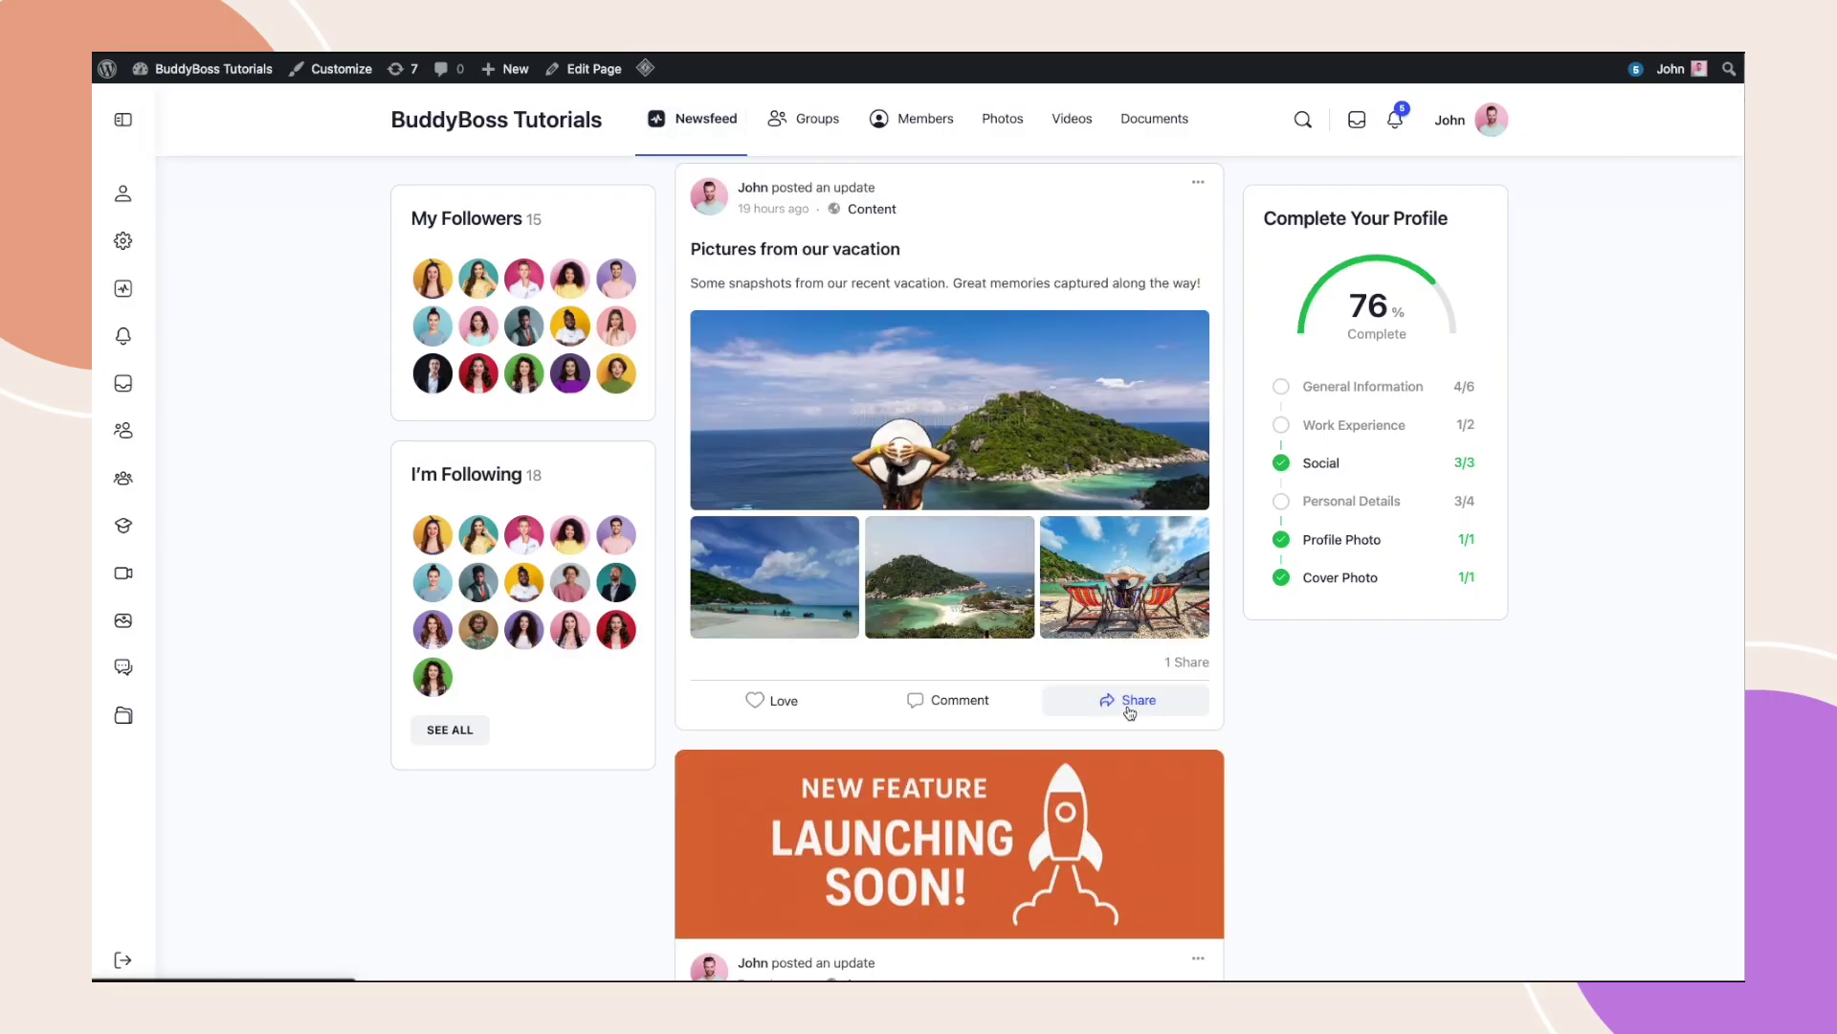
{"action": "left_click", "coordinate": [1130, 709]}
{"action": "left_click", "coordinate": [1125, 880]}
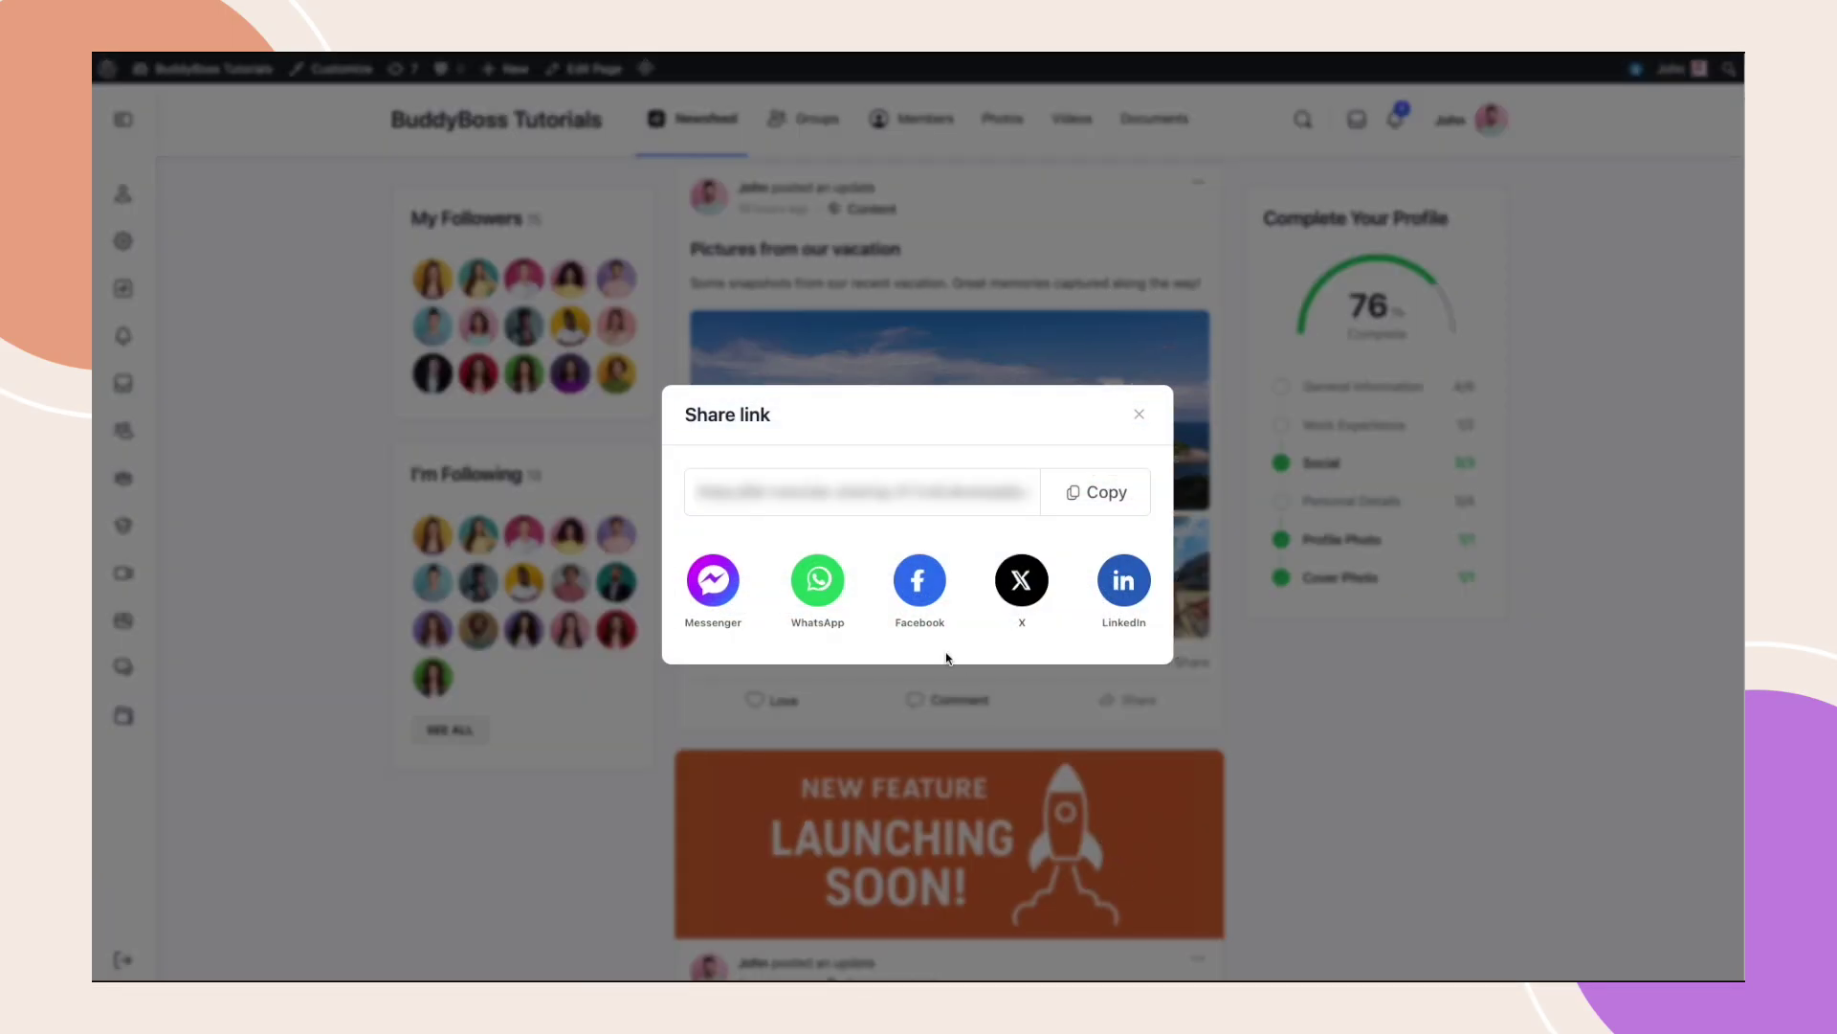
{"action": "left_click", "coordinate": [919, 577]}
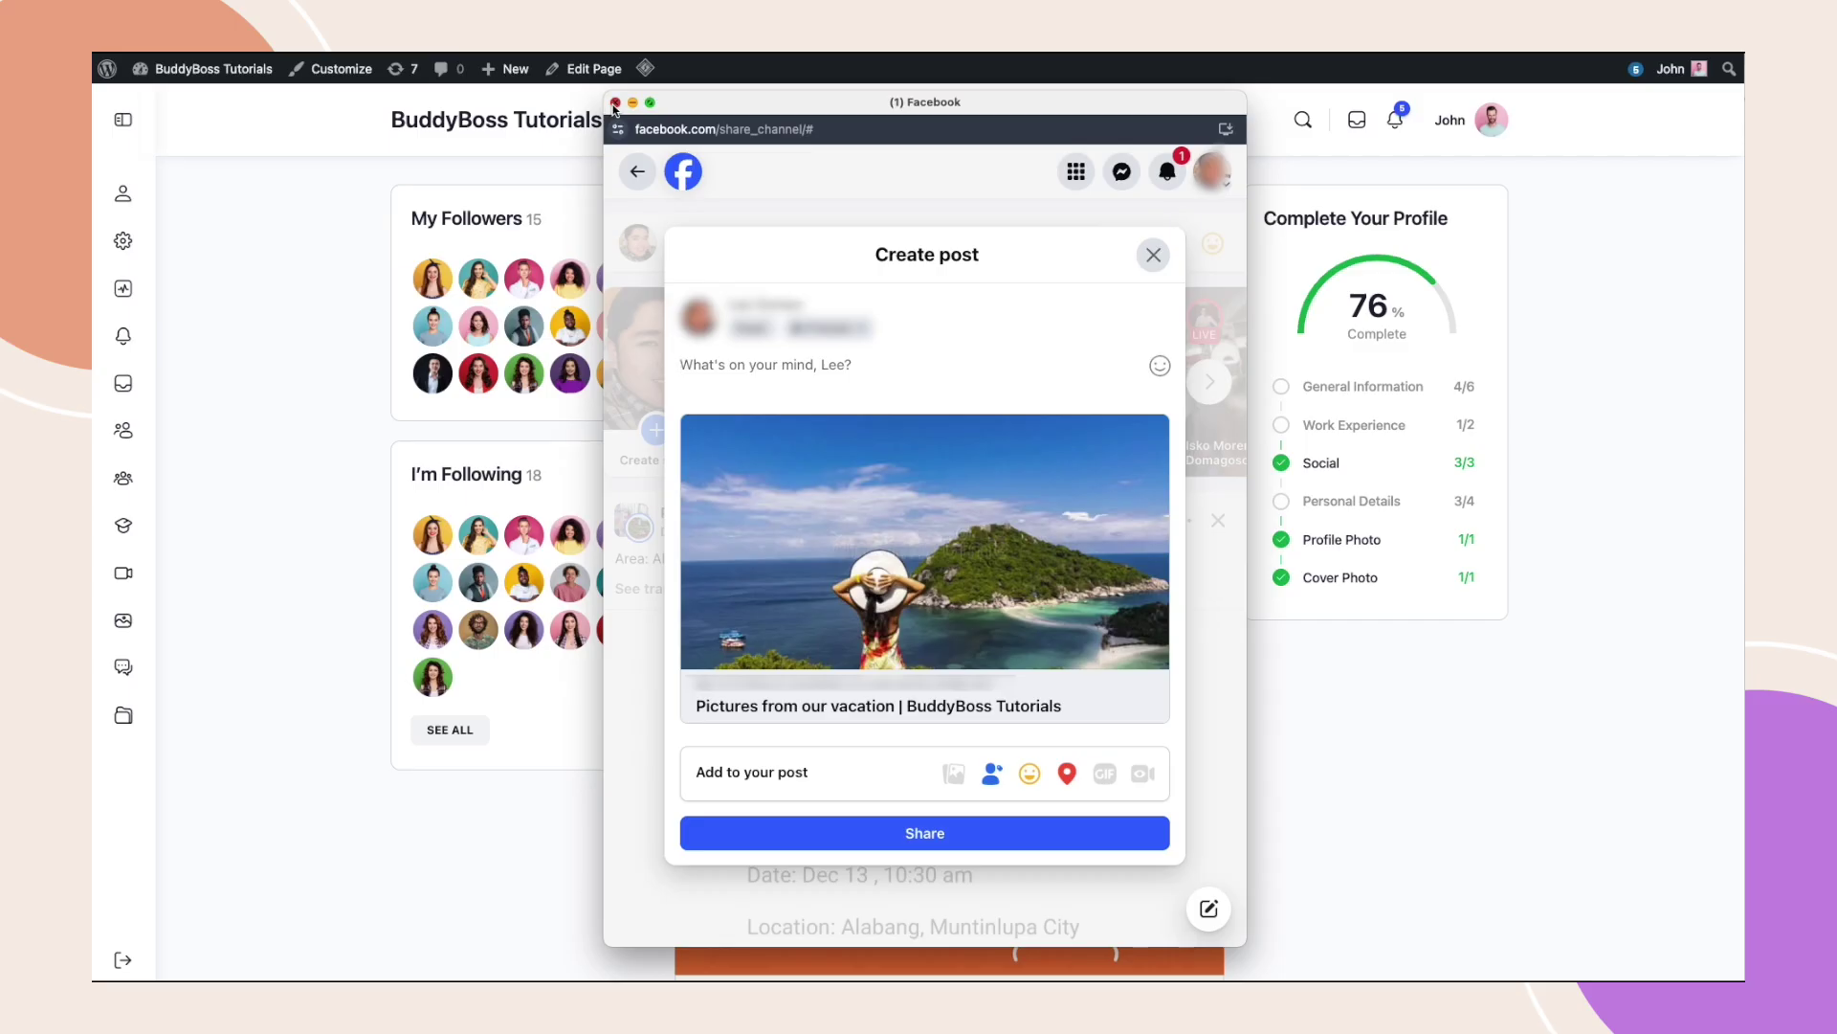
{"action": "left_click", "coordinate": [615, 102]}
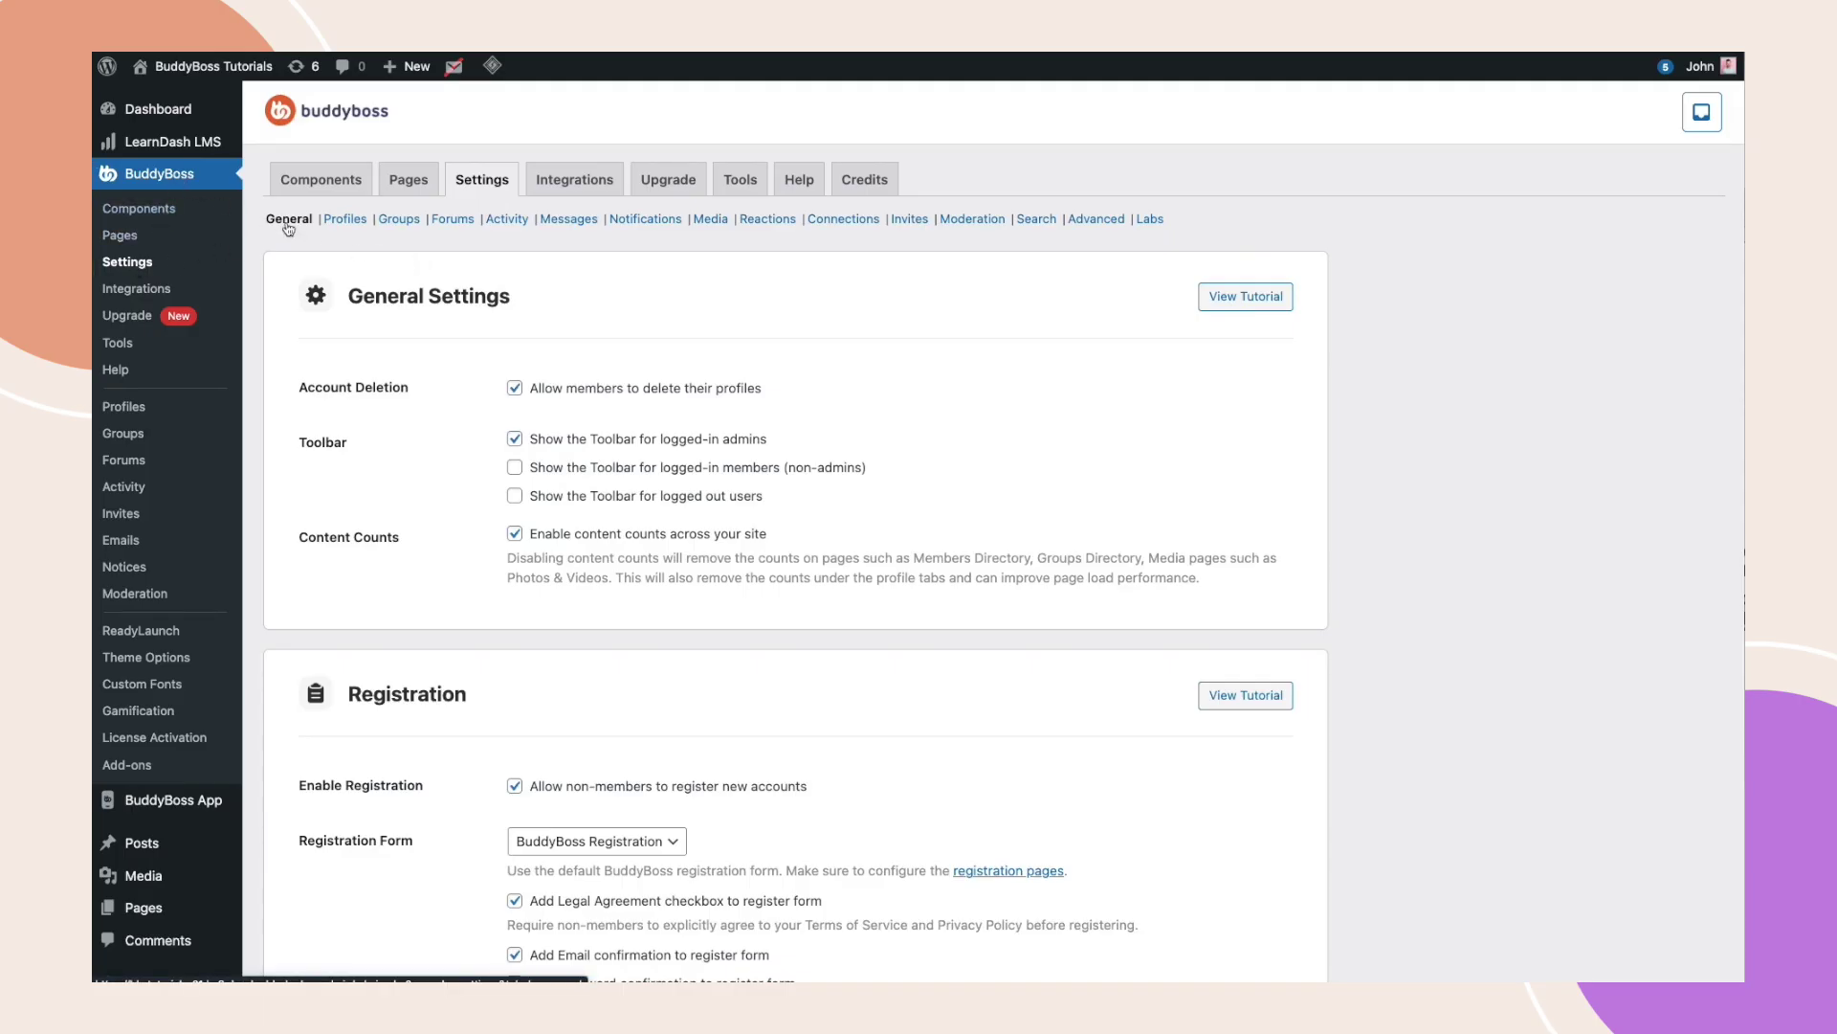
Scroll down the General Settings to the Site SEO section and its Open Graph preview
{"action": "scroll", "coordinate": [732, 584], "scroll_direction": "down", "scroll_amount": 15}
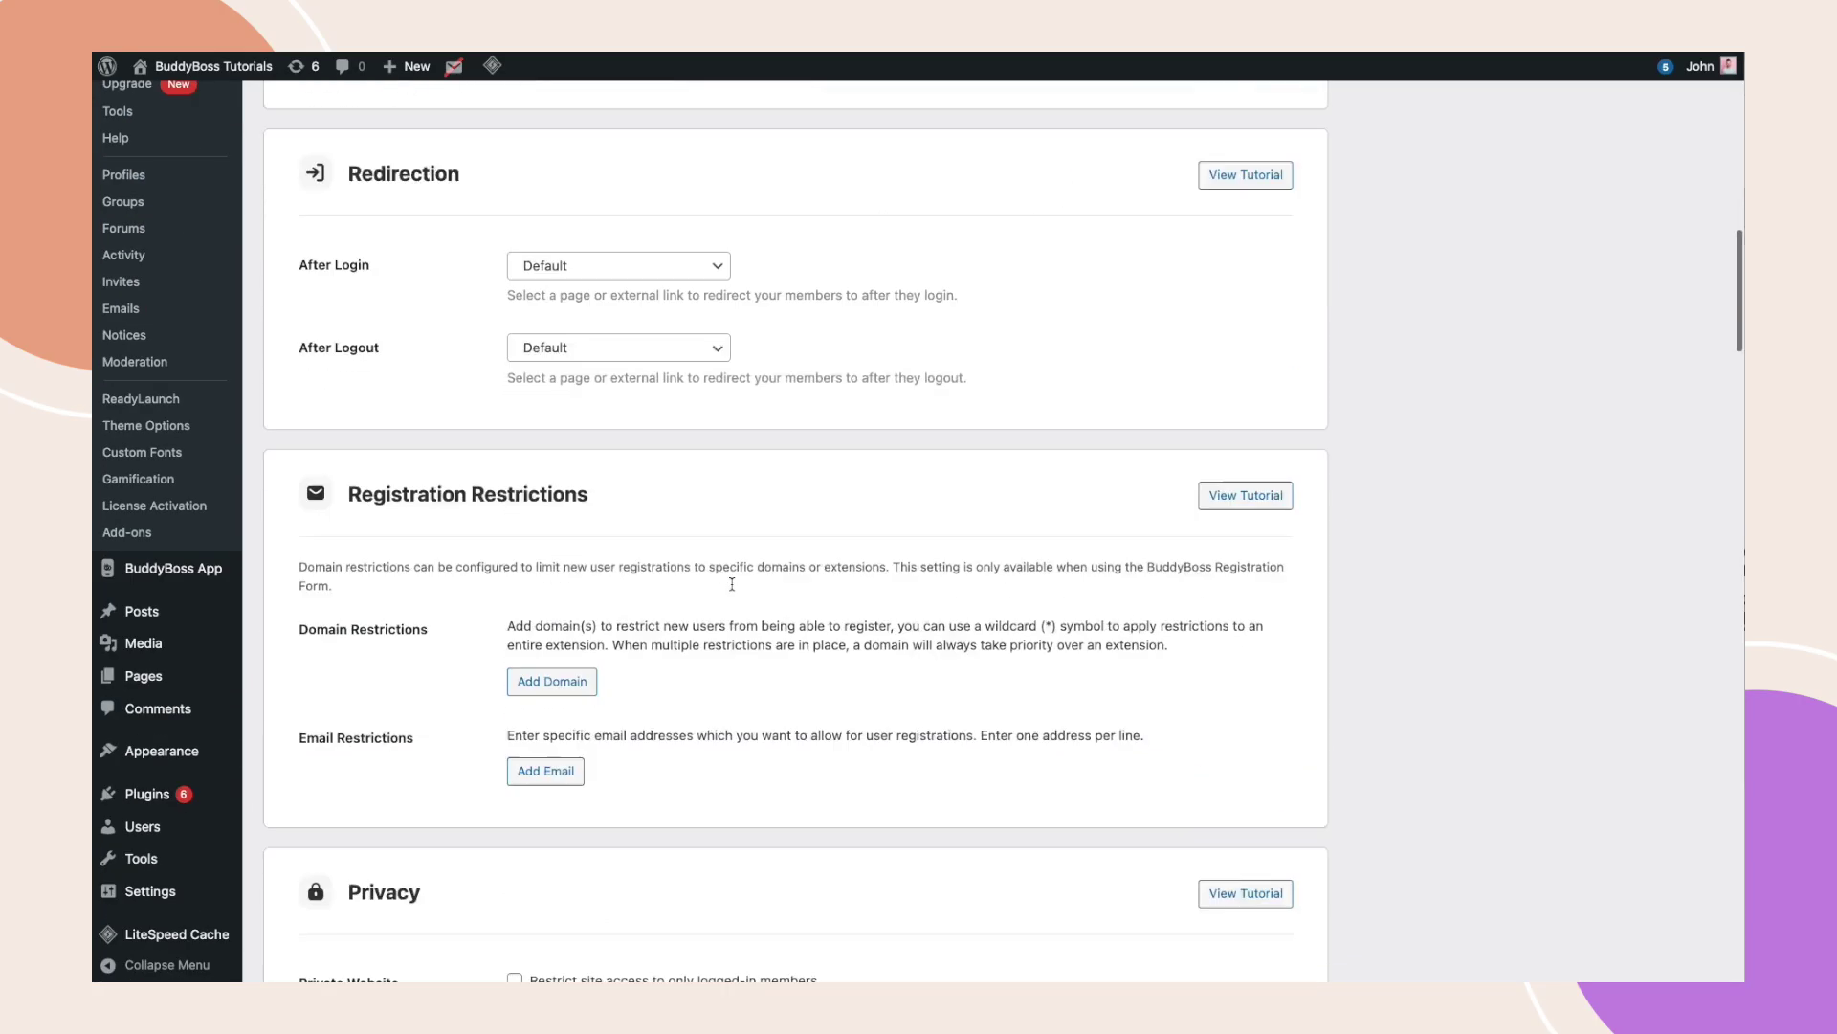
{"action": "scroll", "coordinate": [732, 584], "scroll_direction": "down", "scroll_amount": 8}
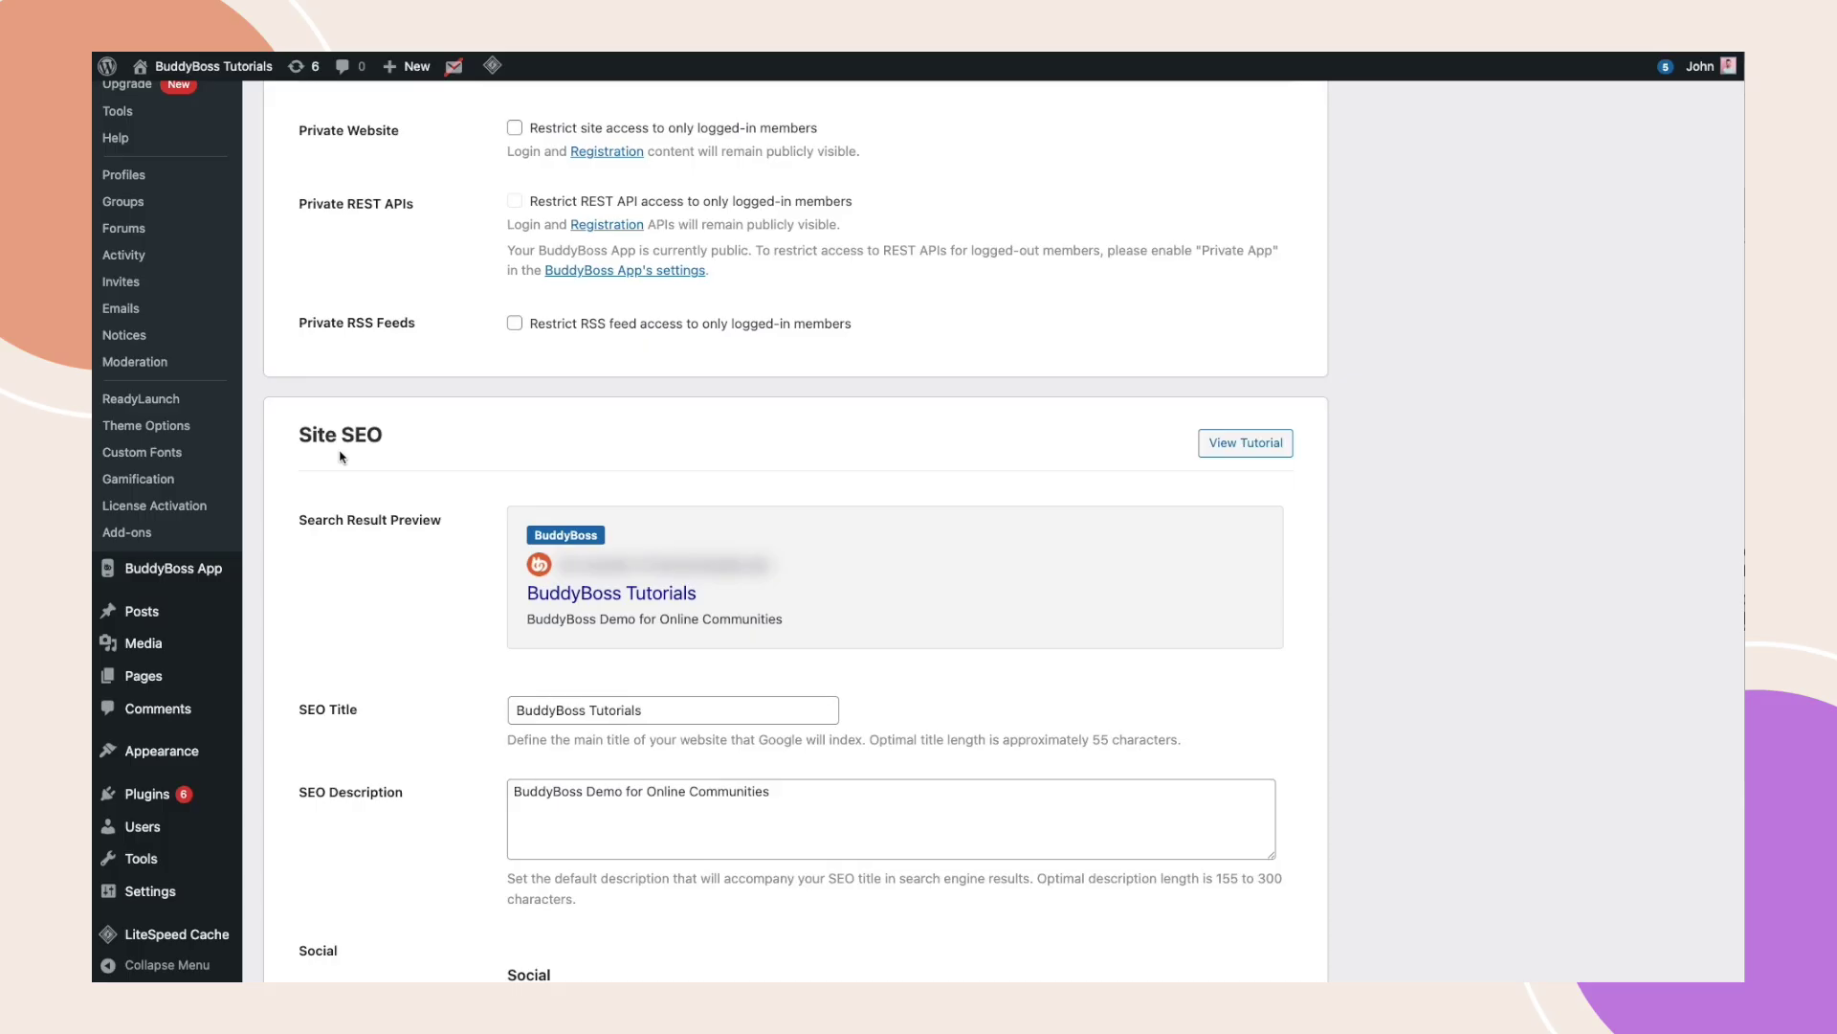
{"action": "scroll", "coordinate": [341, 457], "scroll_direction": "down", "scroll_amount": 2}
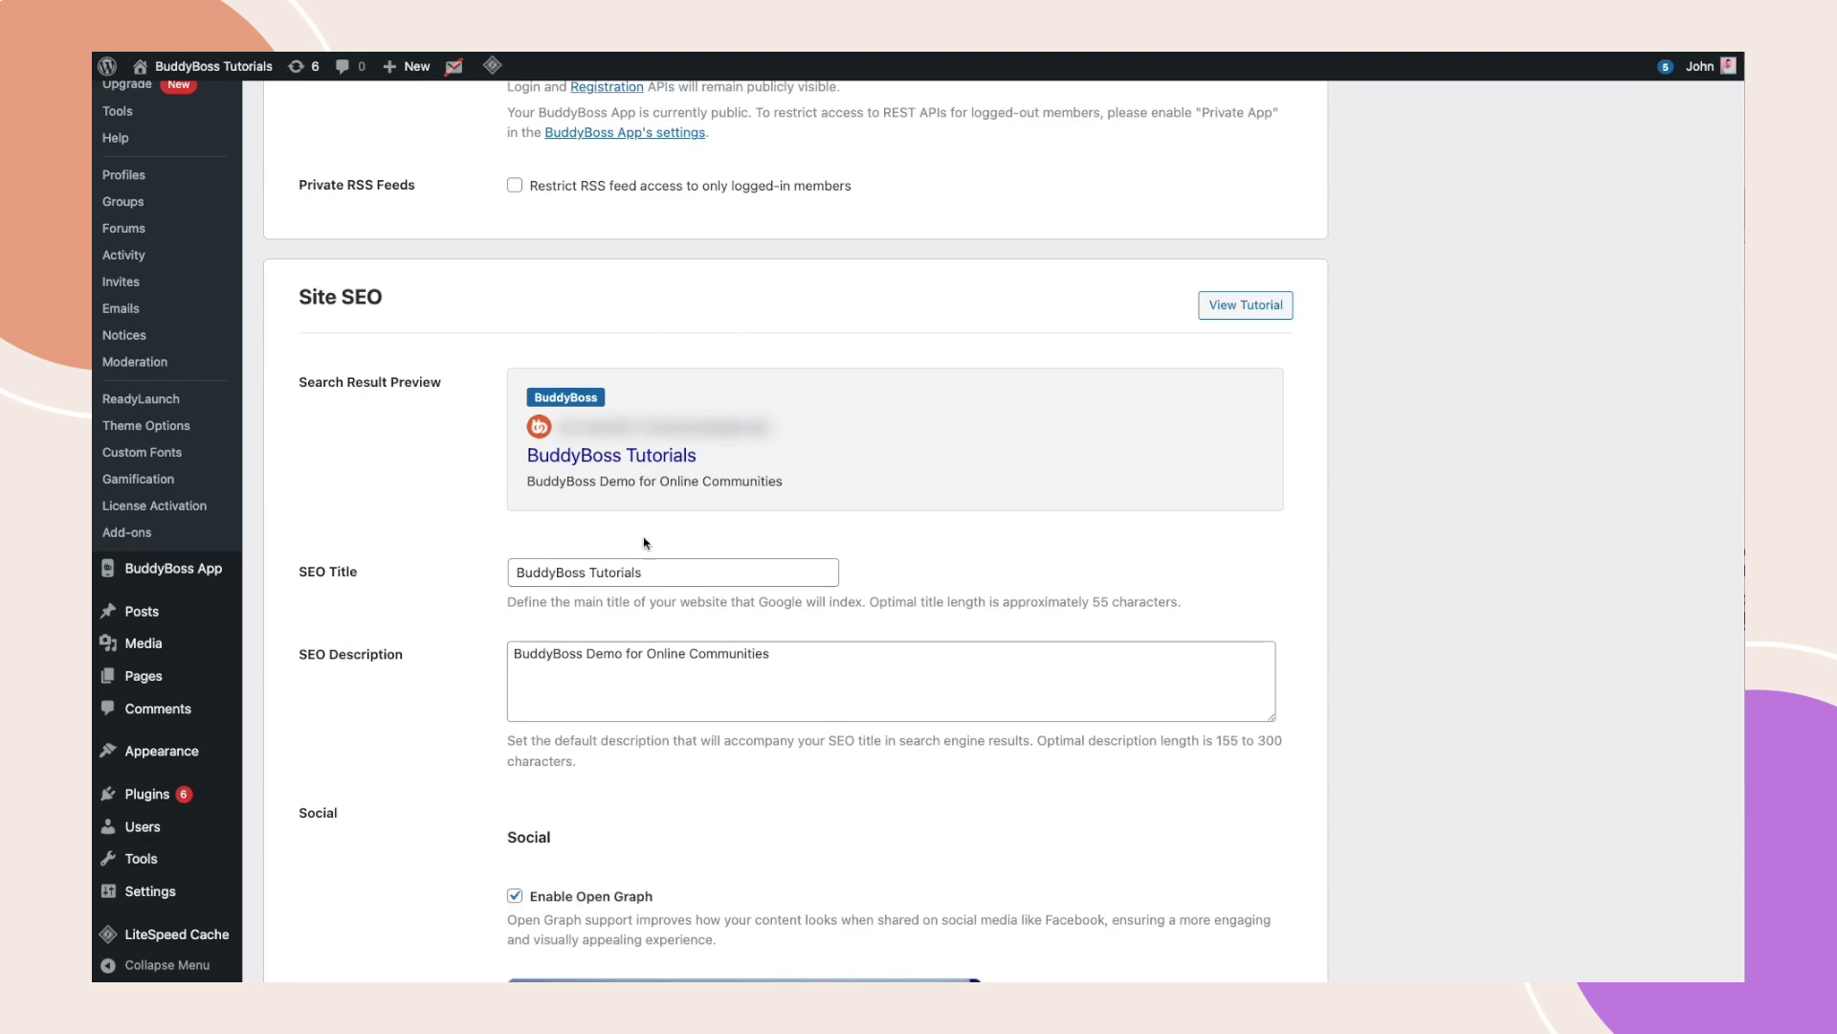
{"action": "scroll", "coordinate": [644, 542], "scroll_direction": "down", "scroll_amount": 6}
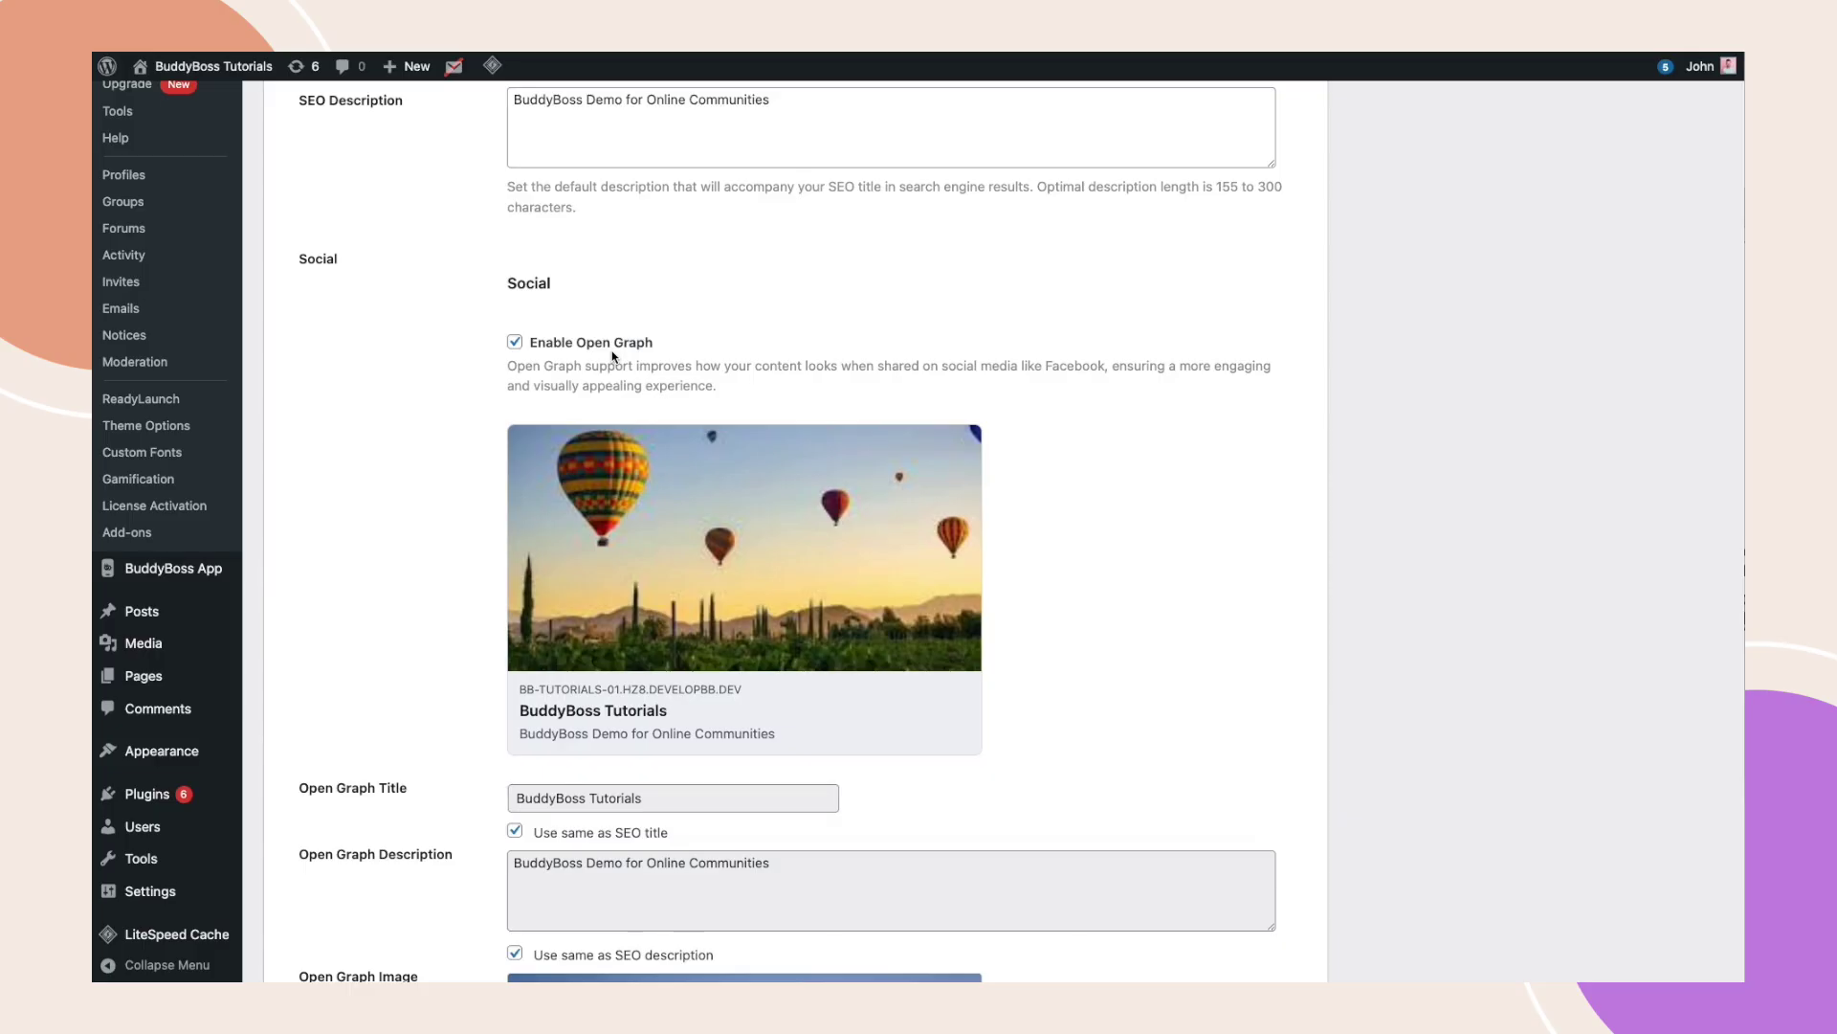
Untick 'Use same as SEO title' and 'Use same as SEO description', then open the vacation post's share options
{"action": "scroll", "coordinate": [613, 356], "scroll_direction": "down", "scroll_amount": 5}
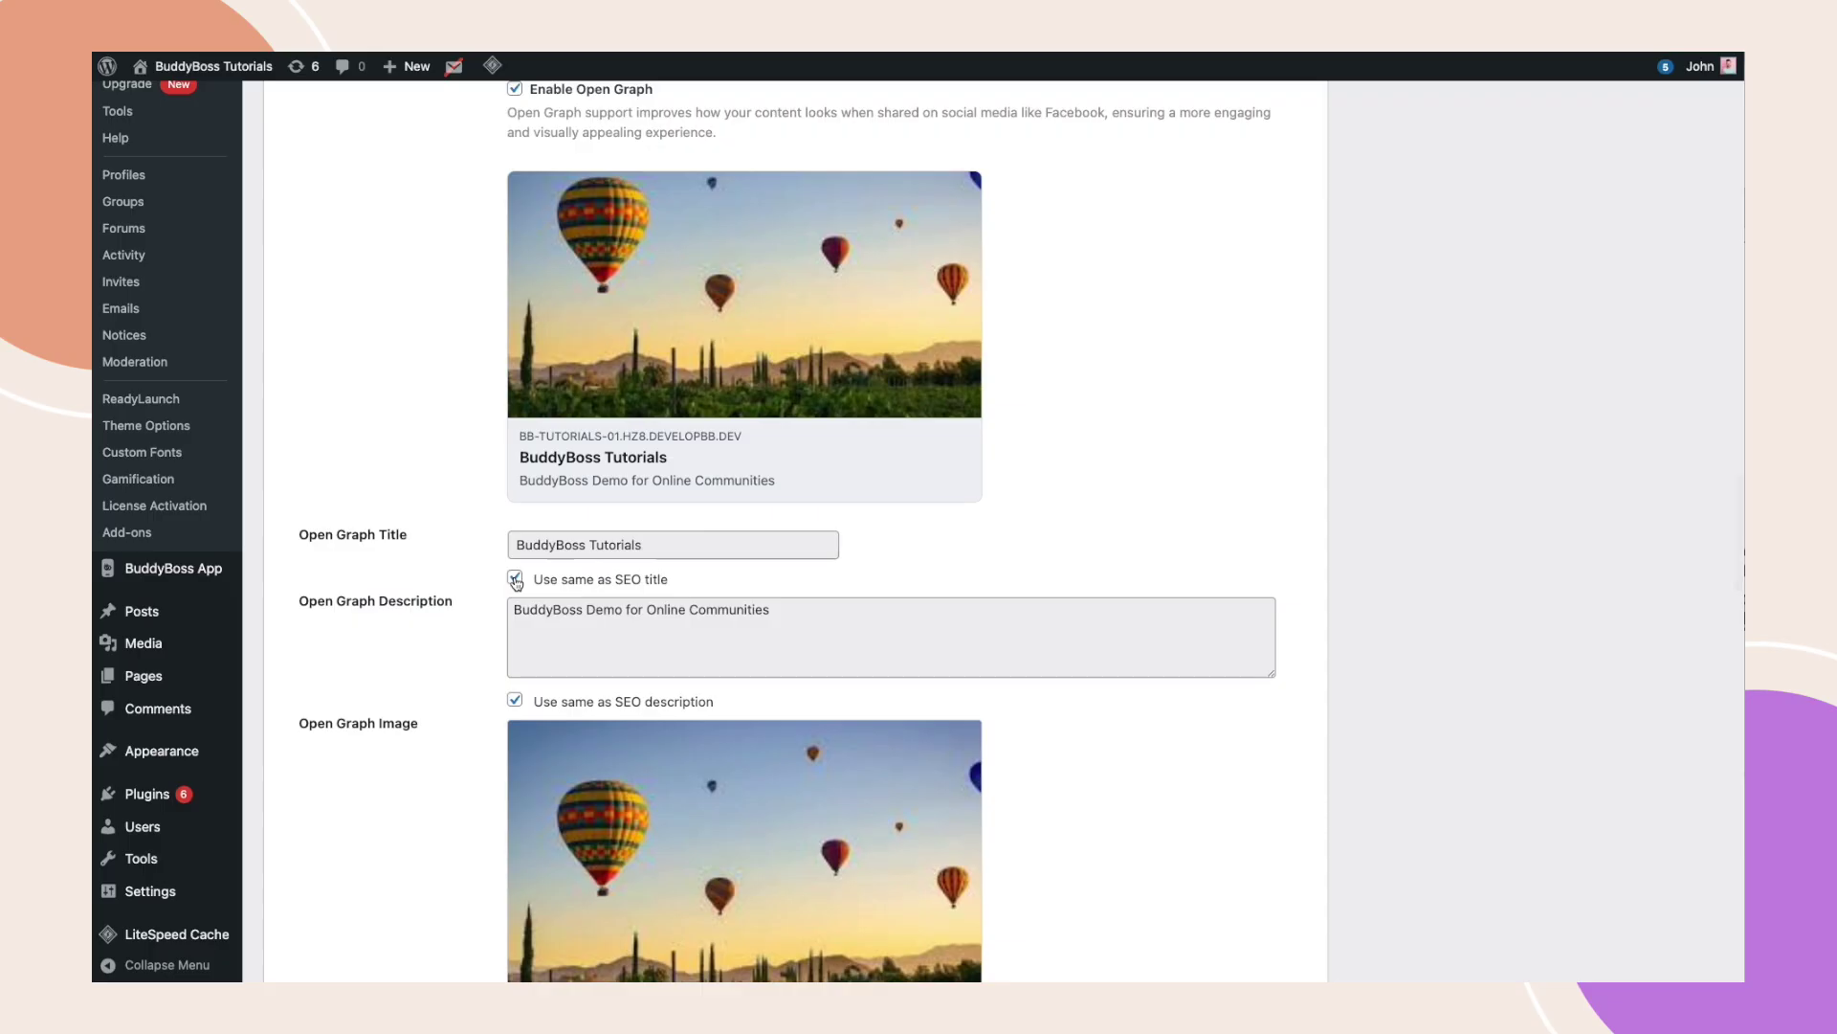
{"action": "left_click", "coordinate": [516, 579]}
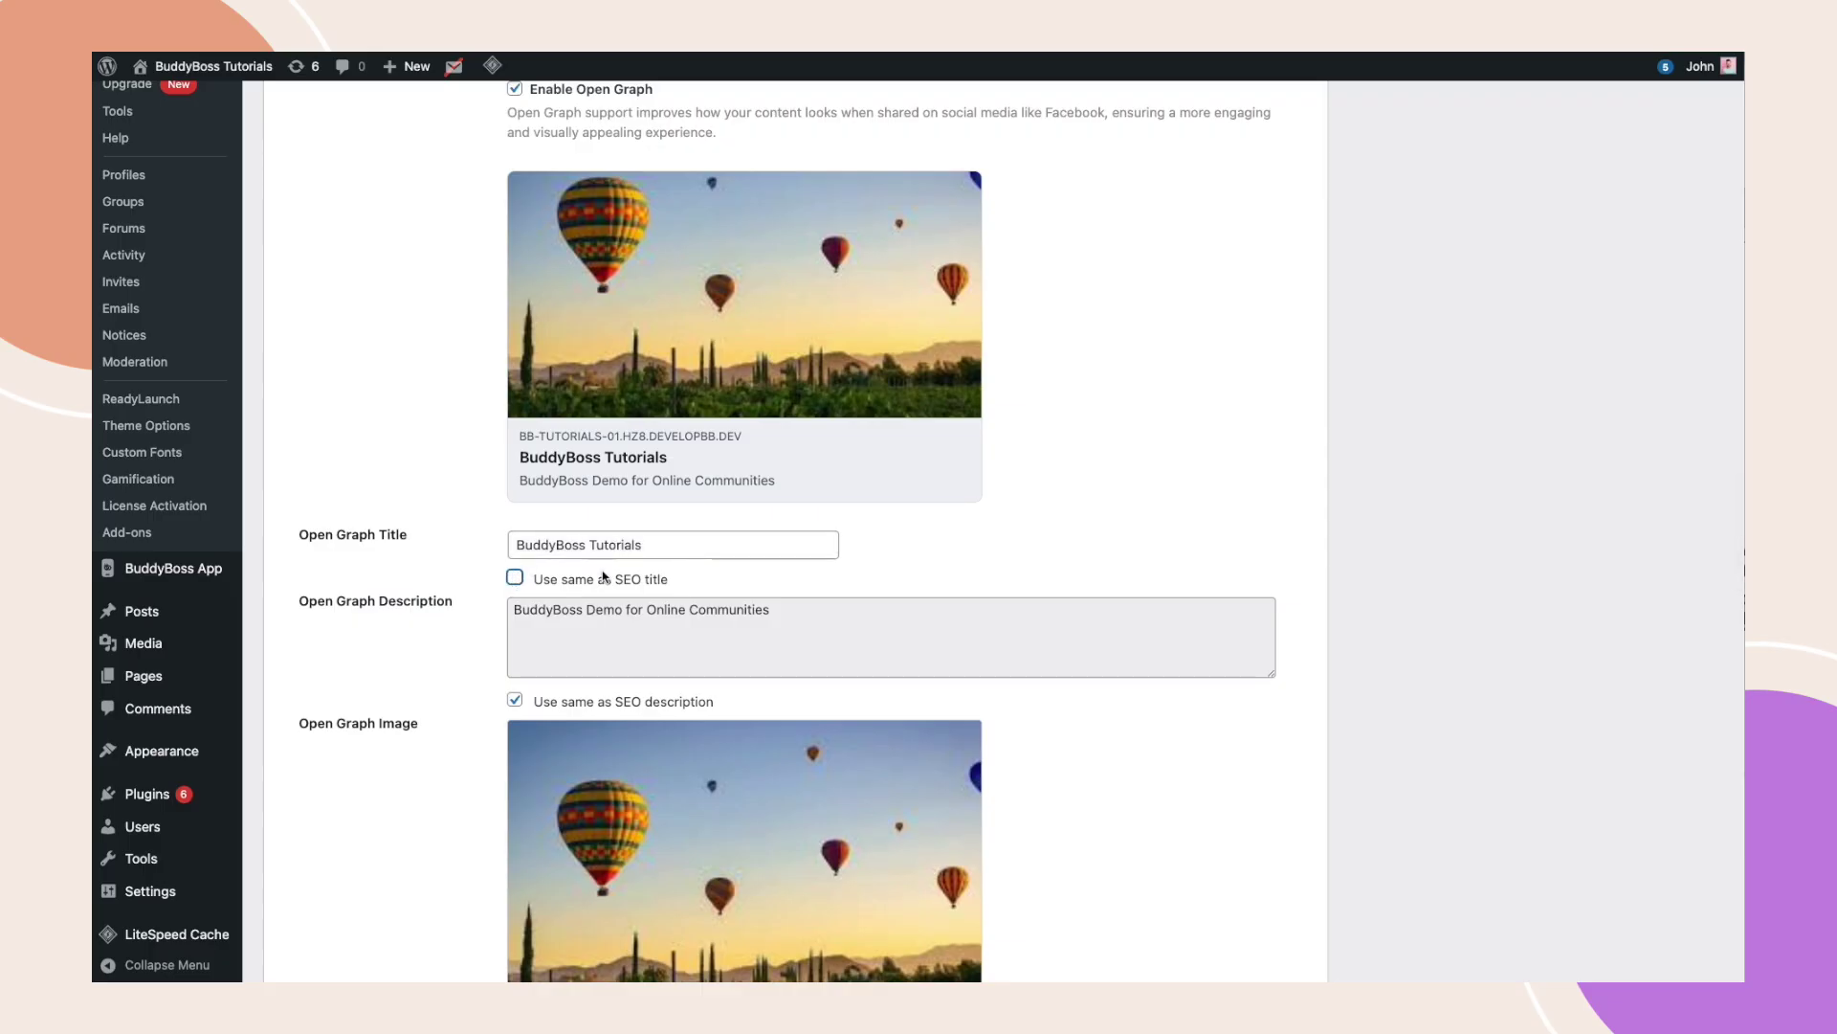
{"action": "left_click", "coordinate": [515, 699]}
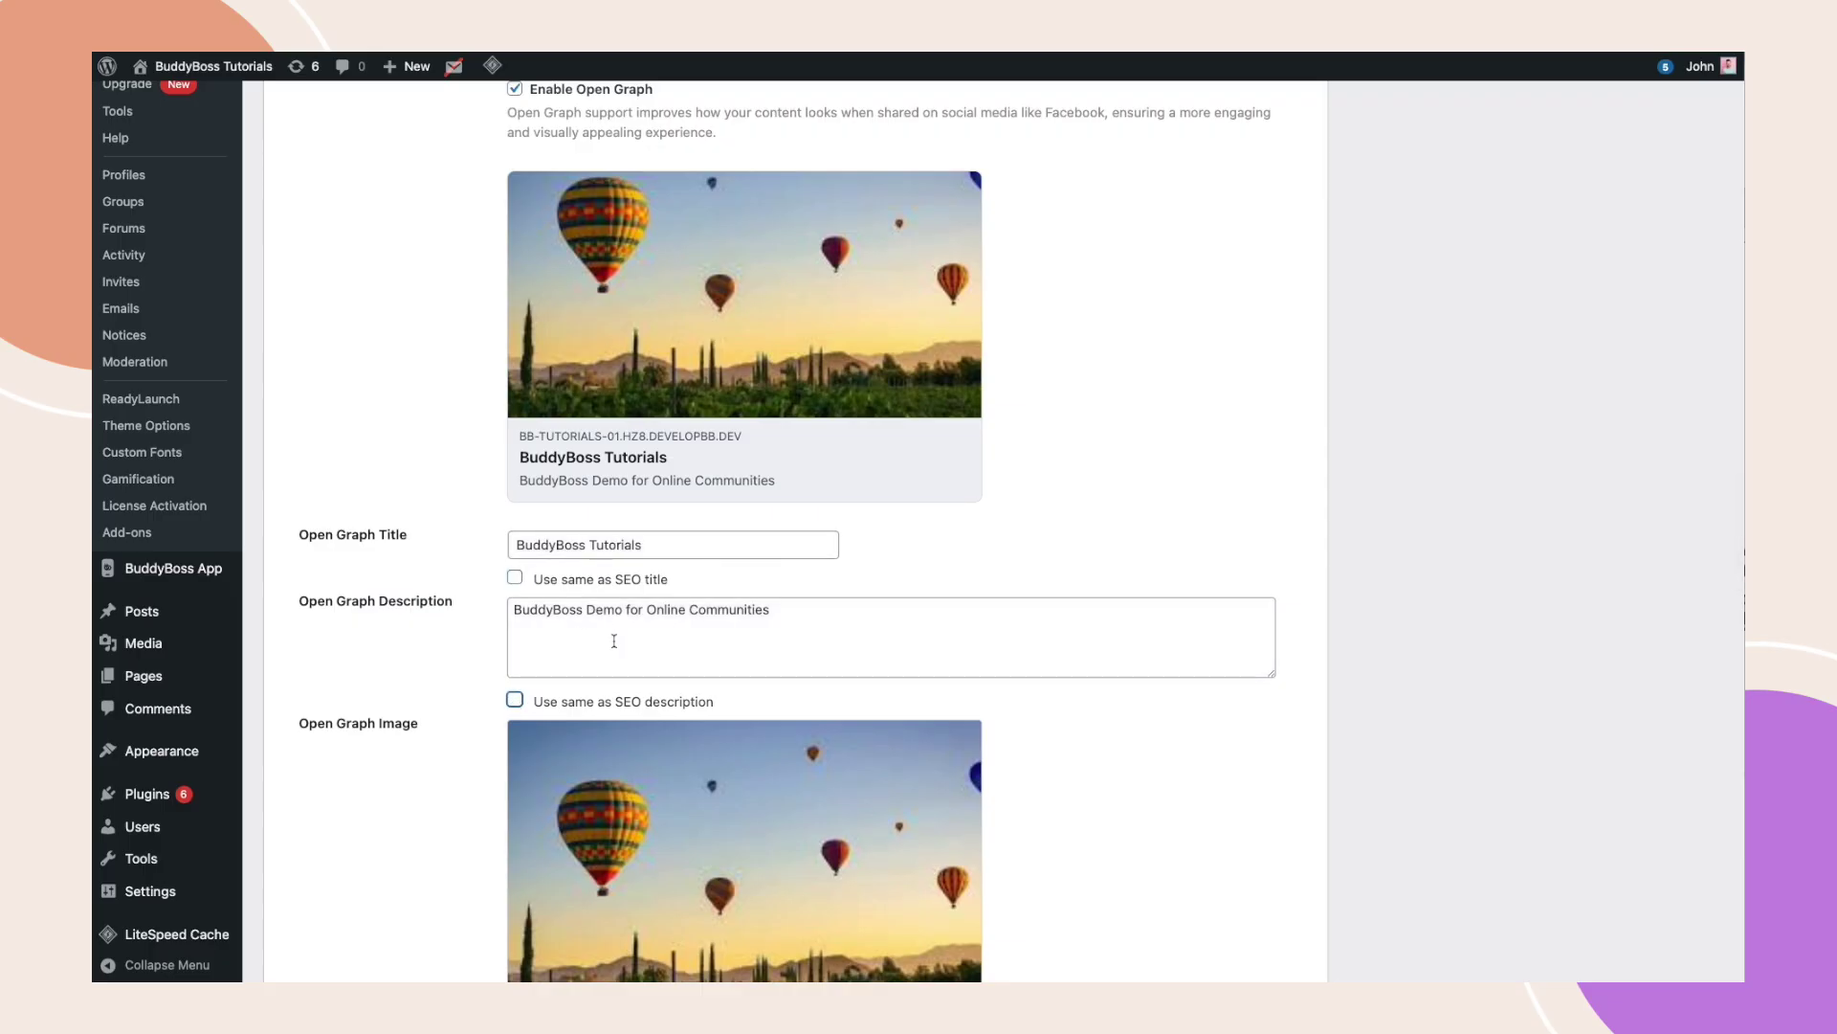
{"action": "scroll", "coordinate": [613, 640], "scroll_direction": "down", "scroll_amount": 8}
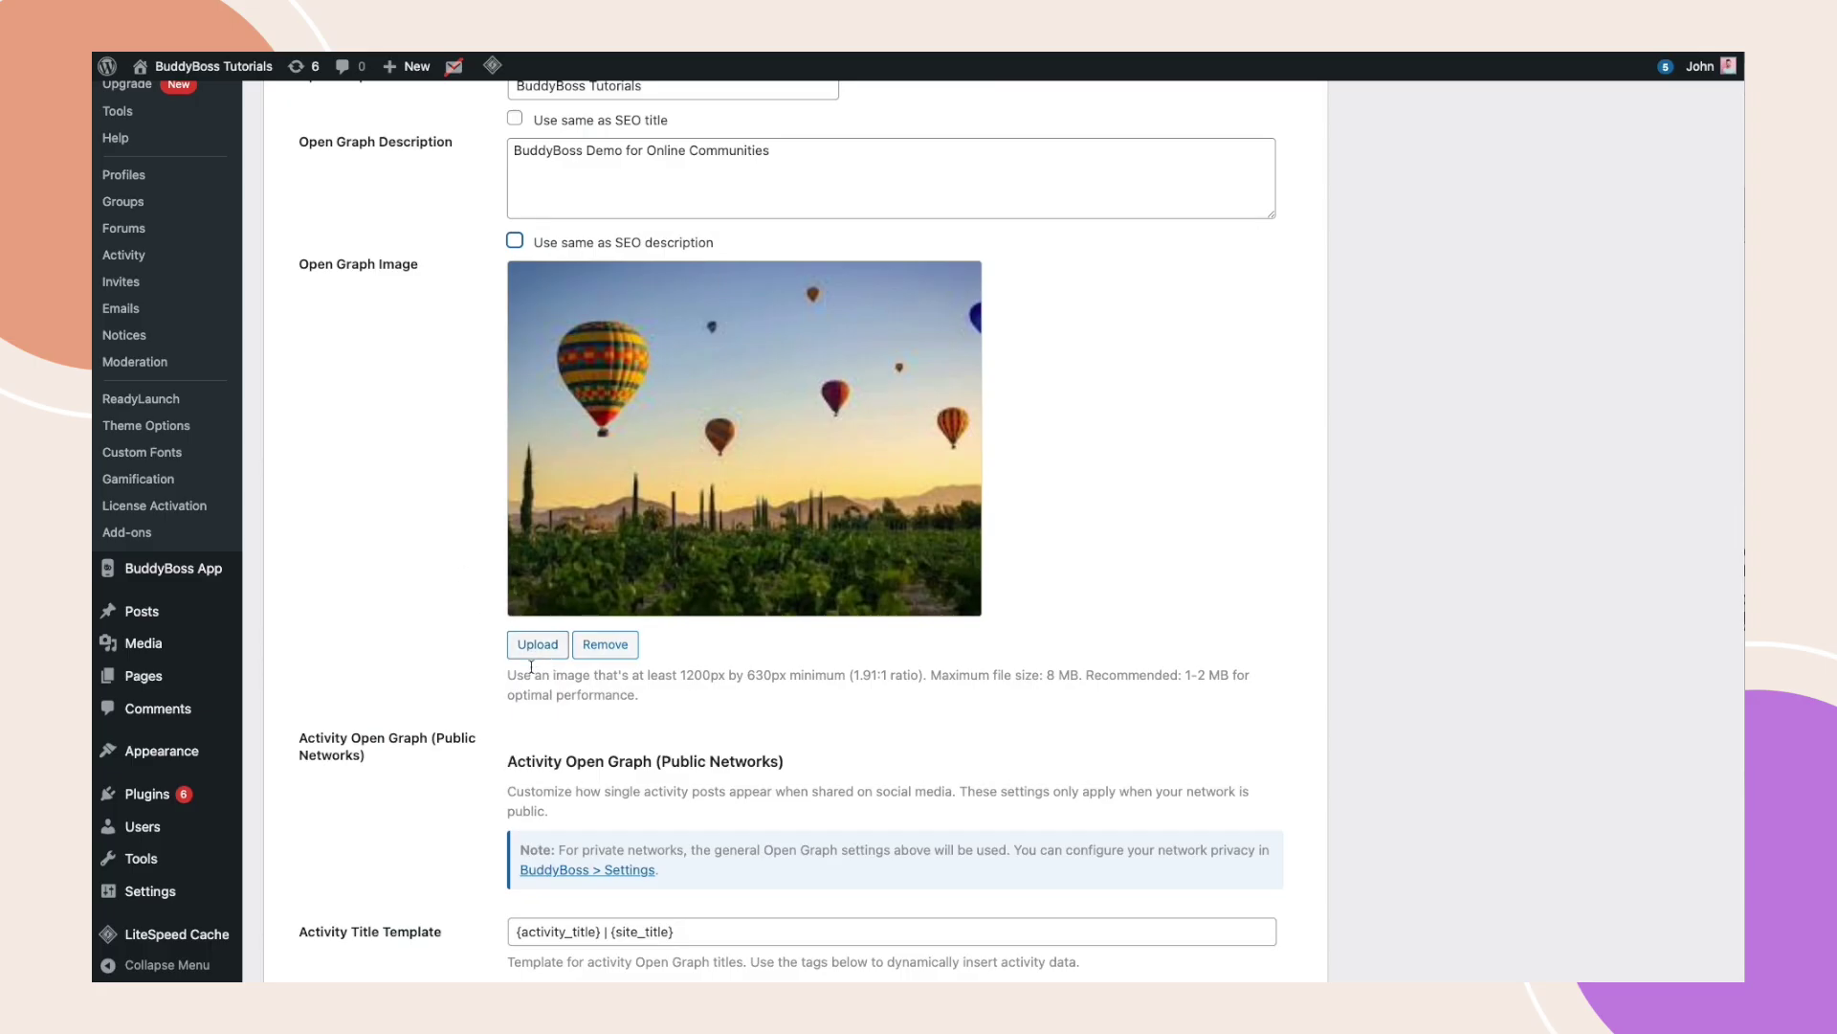
{"action": "scroll", "coordinate": [531, 667], "scroll_direction": "down", "scroll_amount": 11}
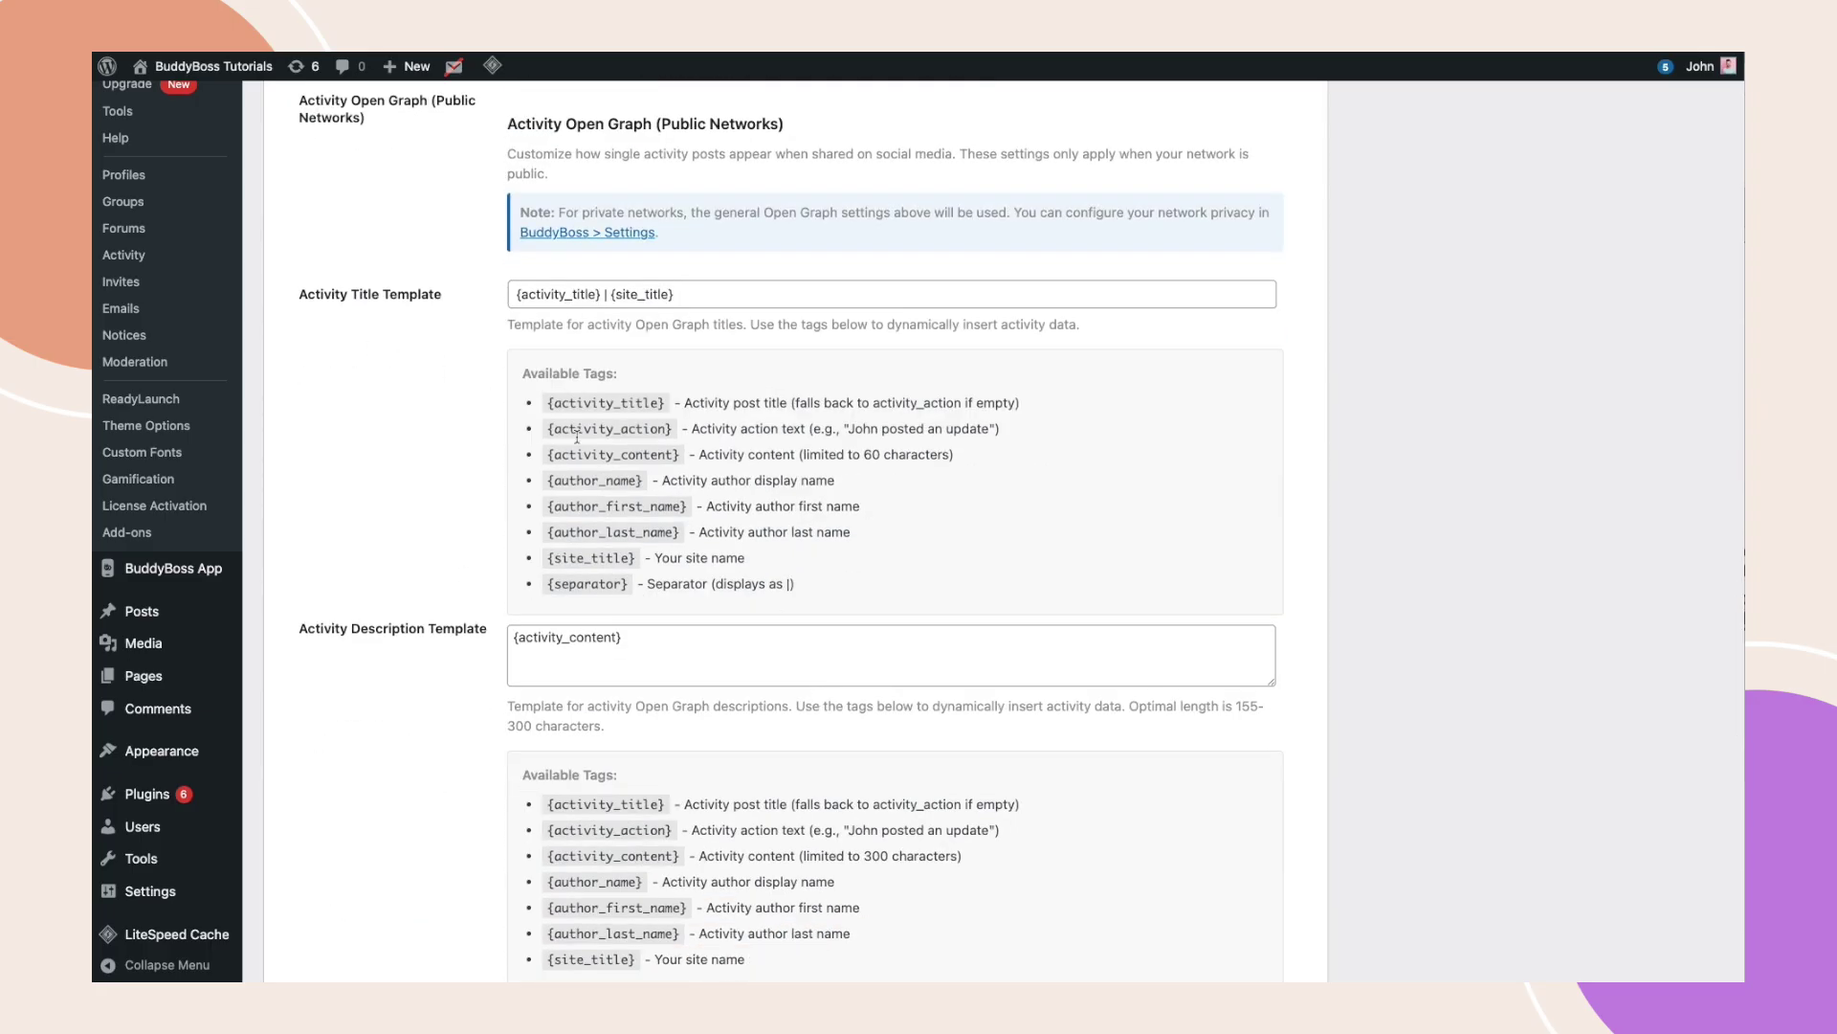
{"action": "scroll", "coordinate": [590, 660], "scroll_direction": "down", "scroll_amount": 15}
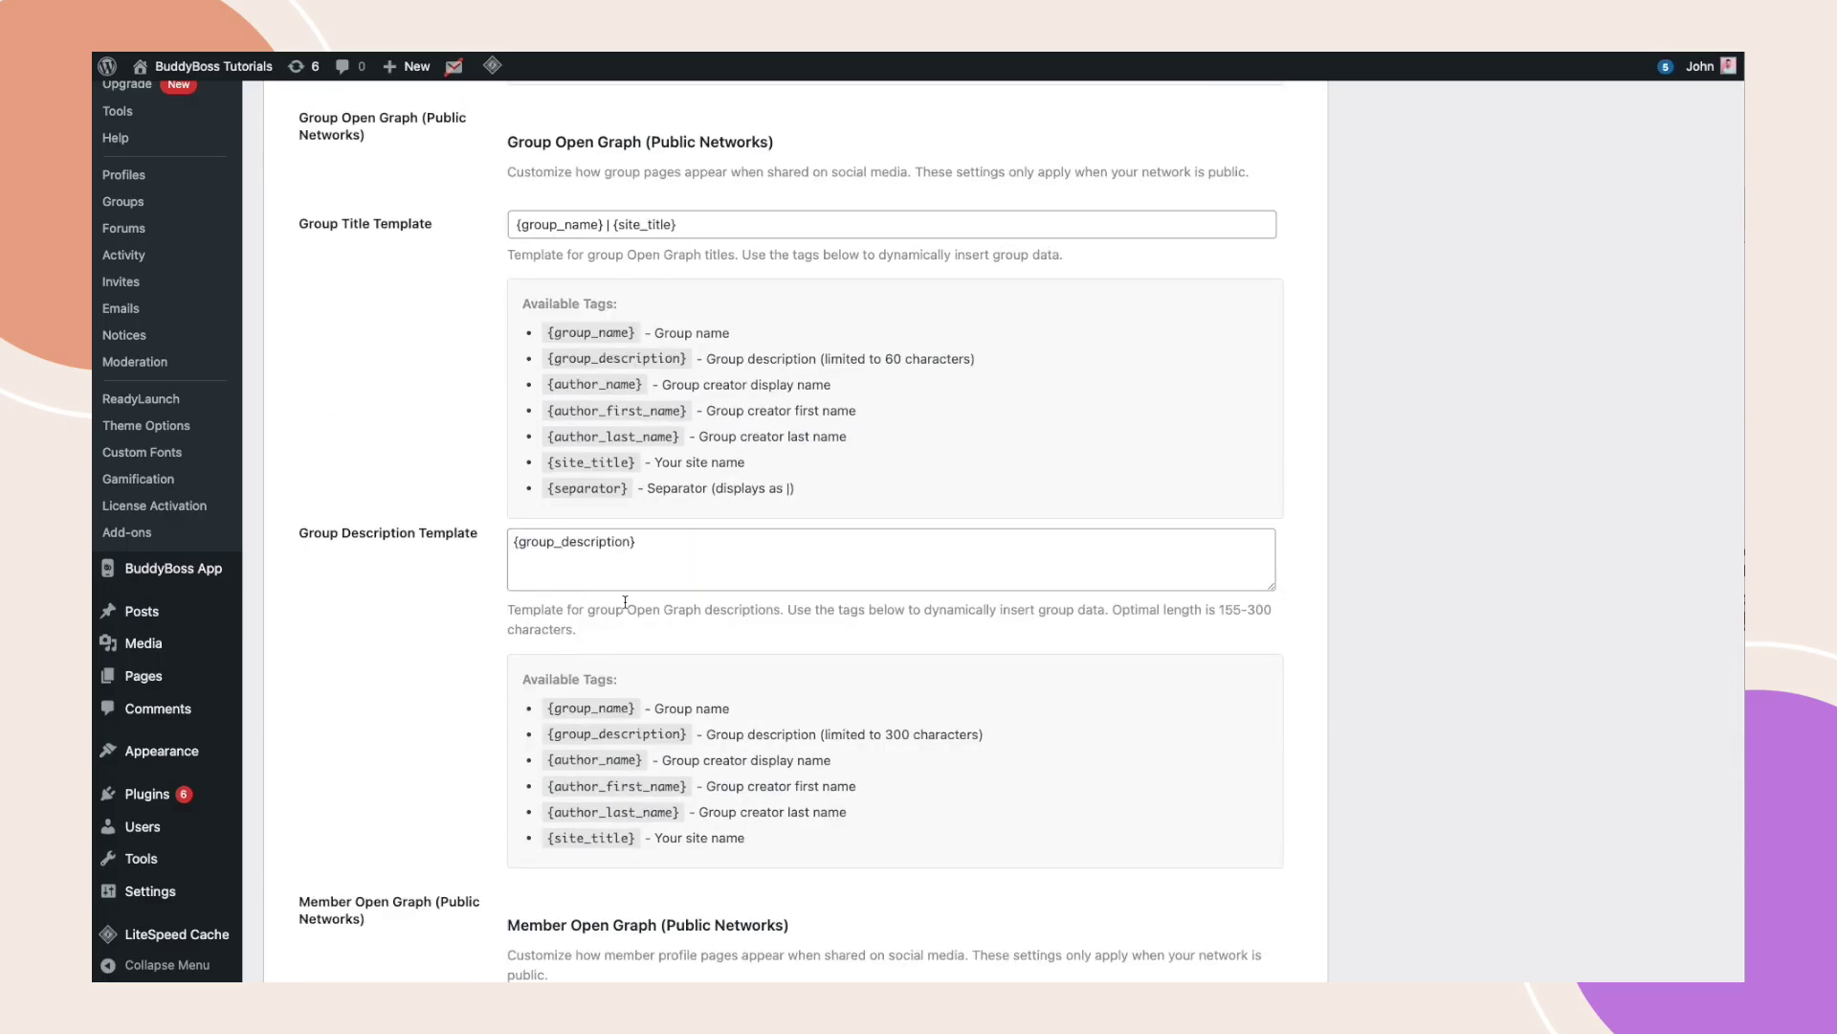
{"action": "scroll", "coordinate": [548, 616], "scroll_direction": "down", "scroll_amount": 12}
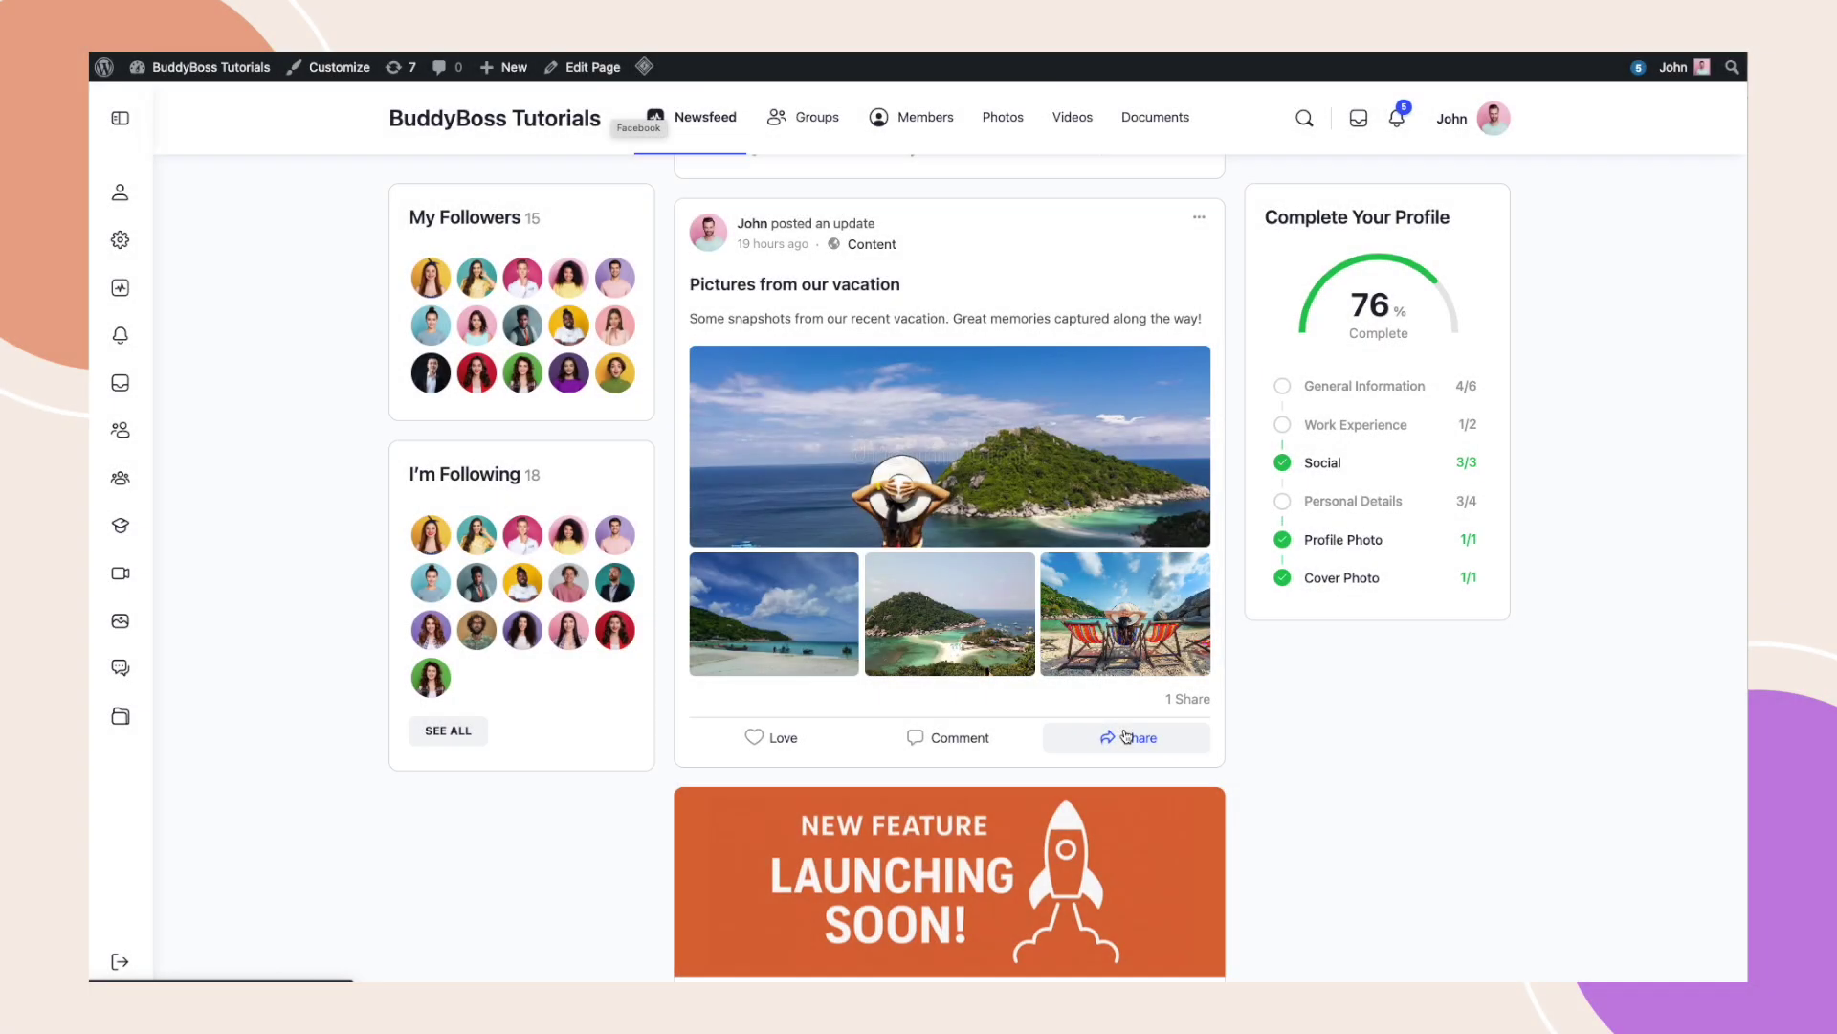
{"action": "left_click", "coordinate": [1126, 736]}
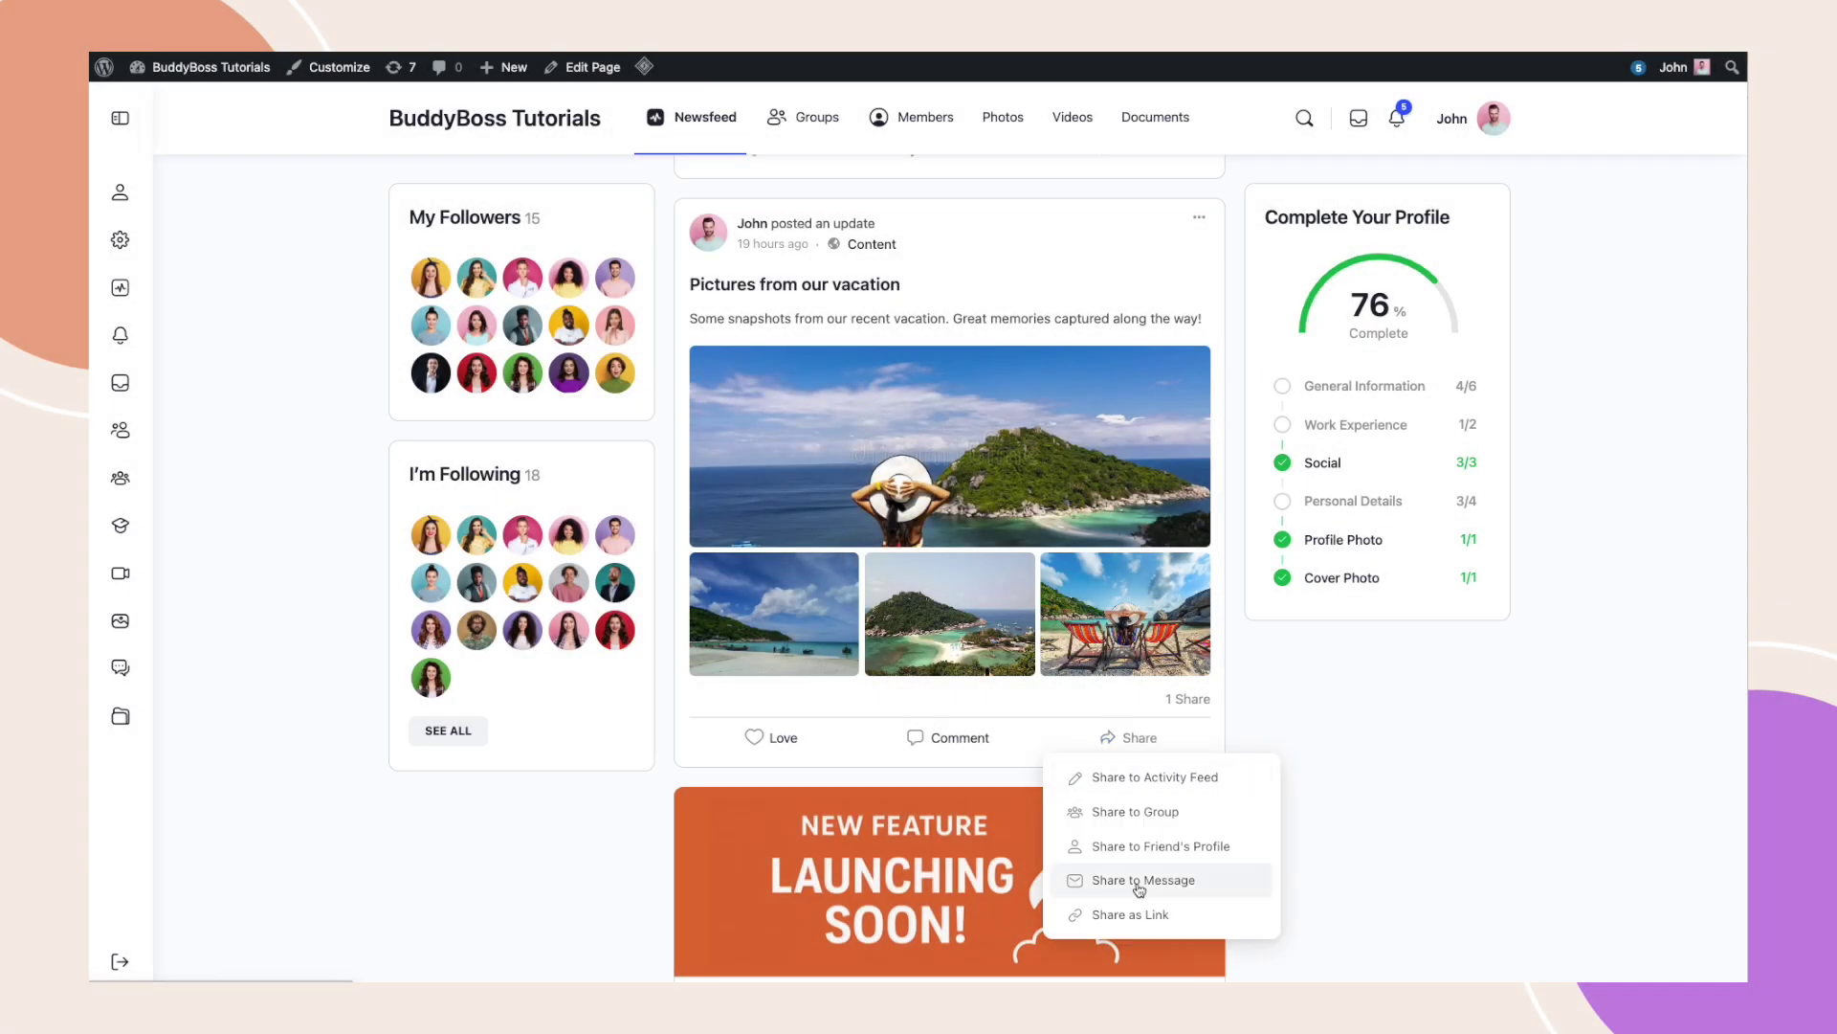
Start sharing the post to the first friend's profile, then discard that draft
{"action": "left_click", "coordinate": [1144, 847]}
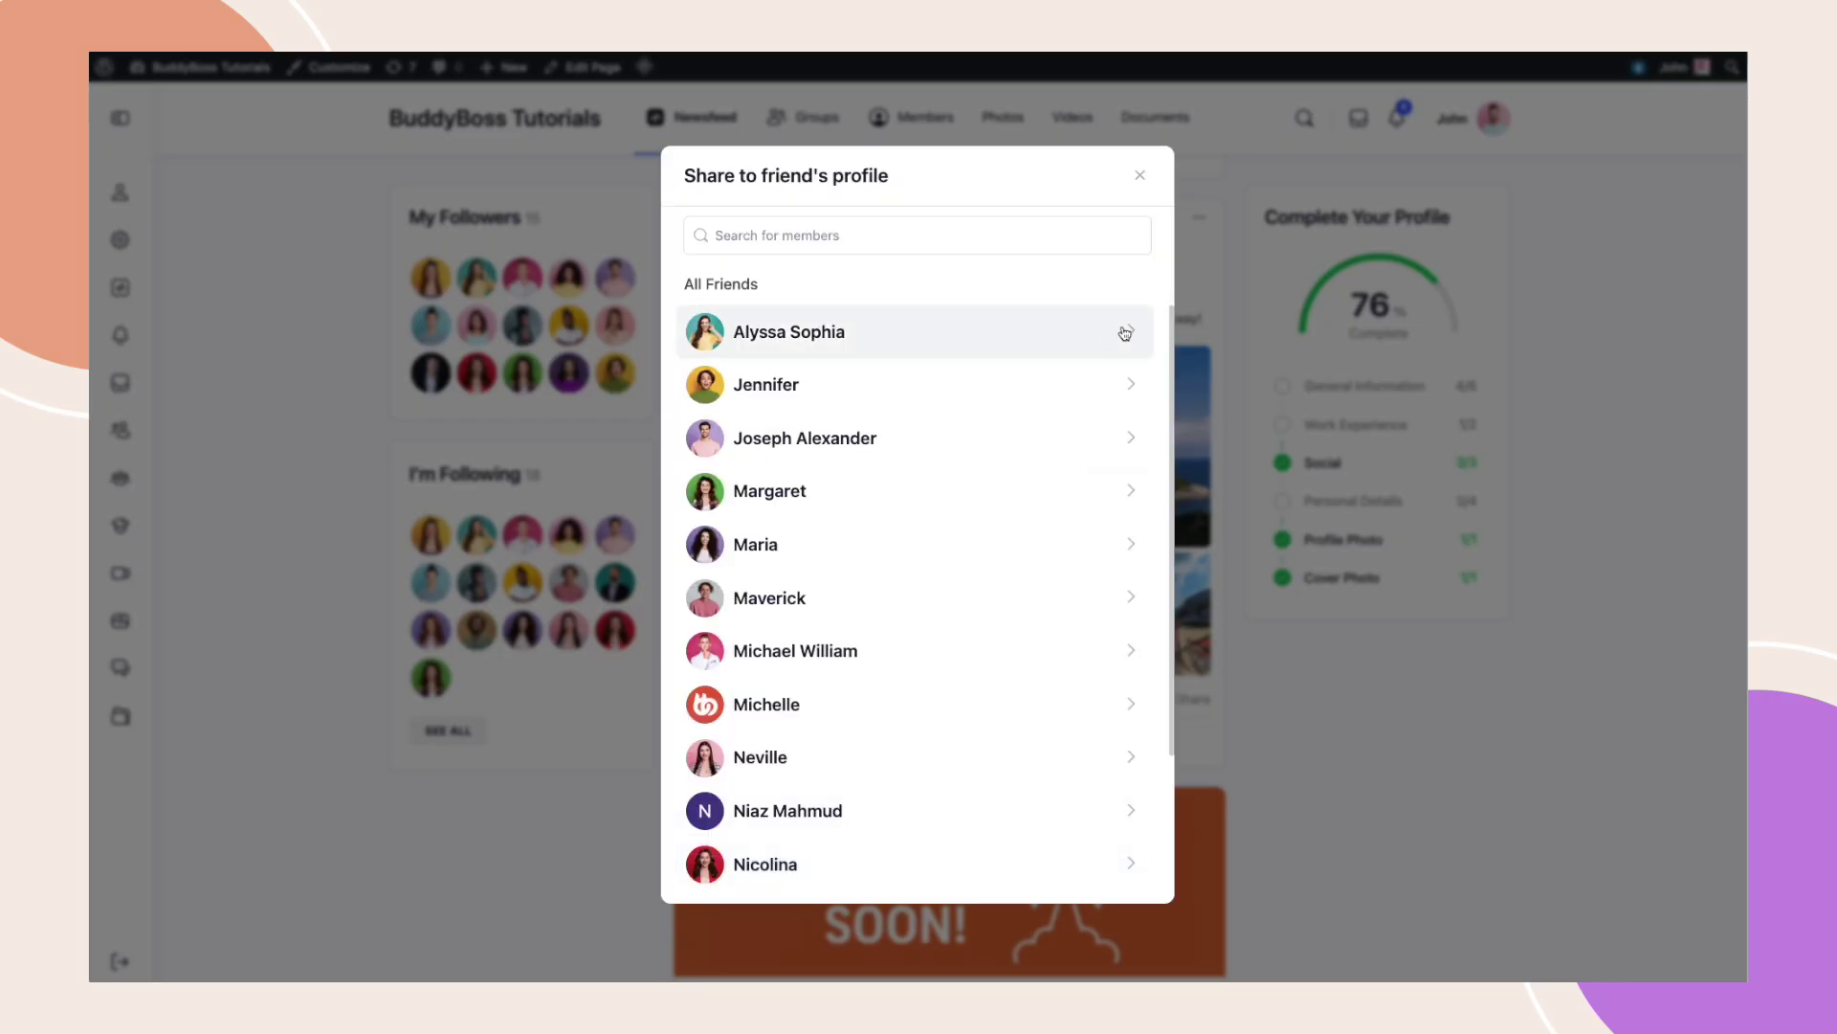
{"action": "left_click", "coordinate": [1124, 333]}
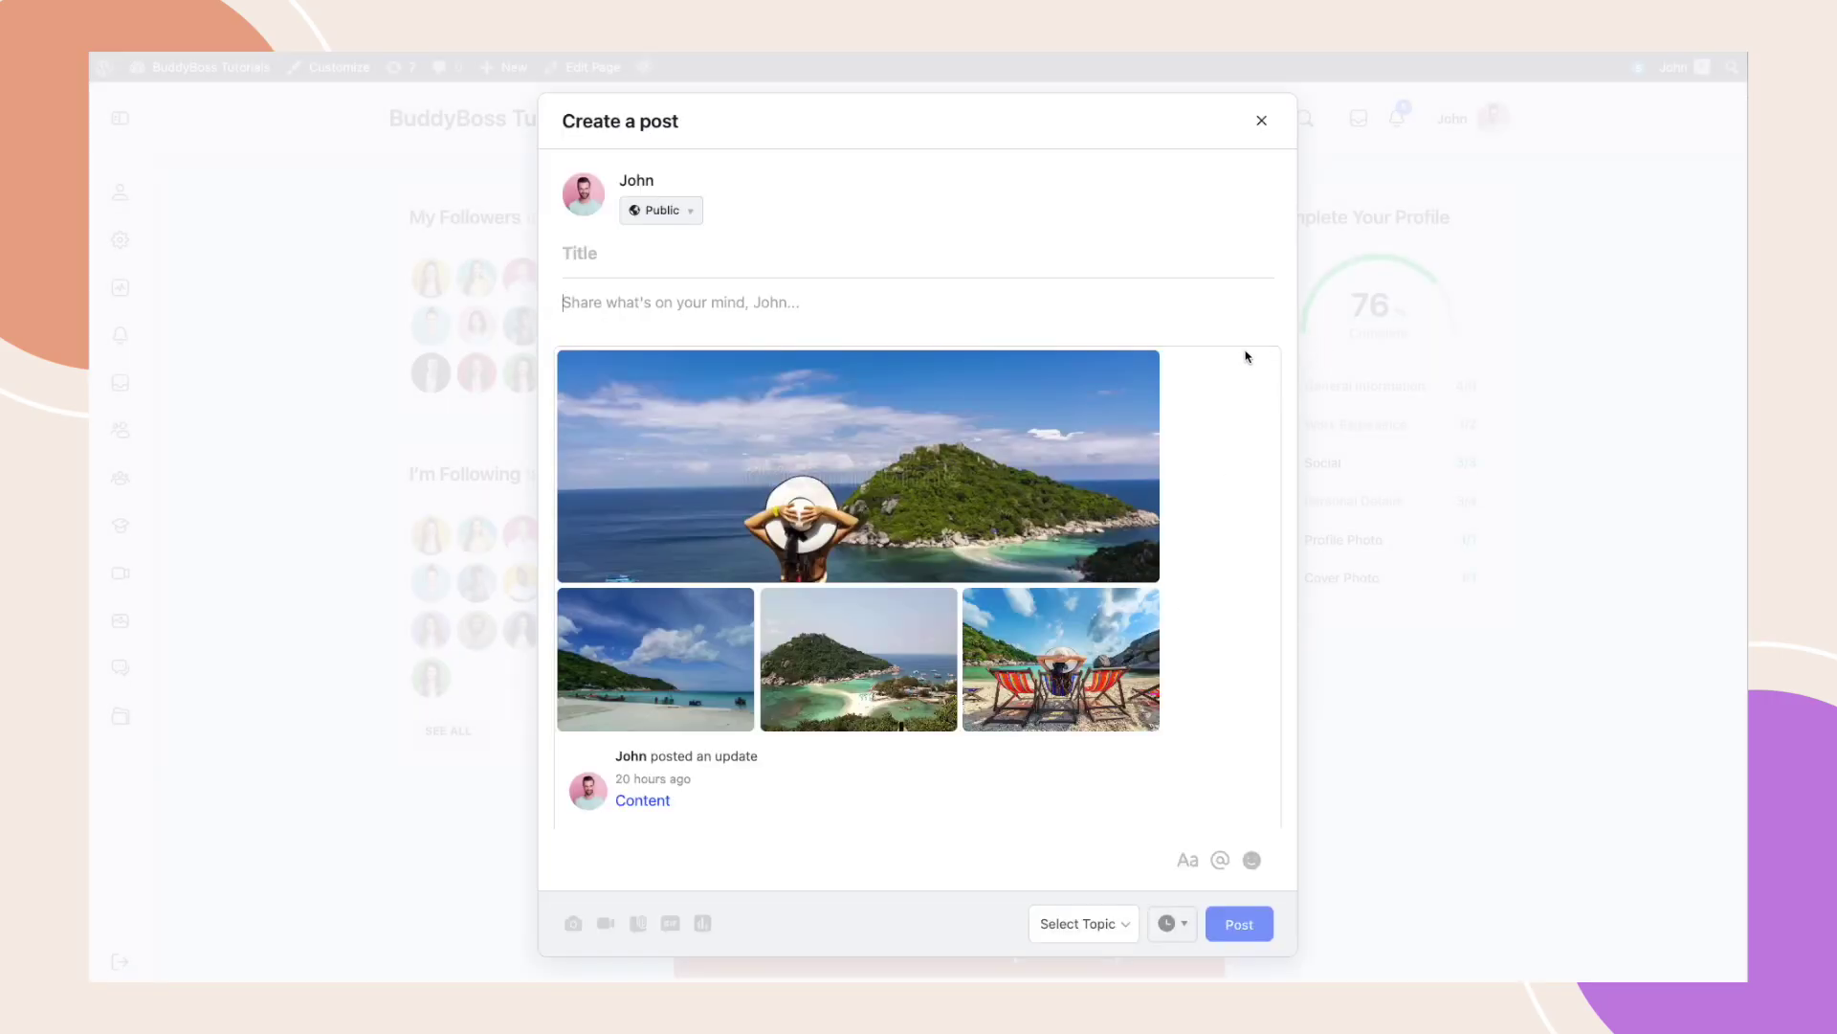
{"action": "scroll", "coordinate": [1203, 508], "scroll_direction": "down", "scroll_amount": 2}
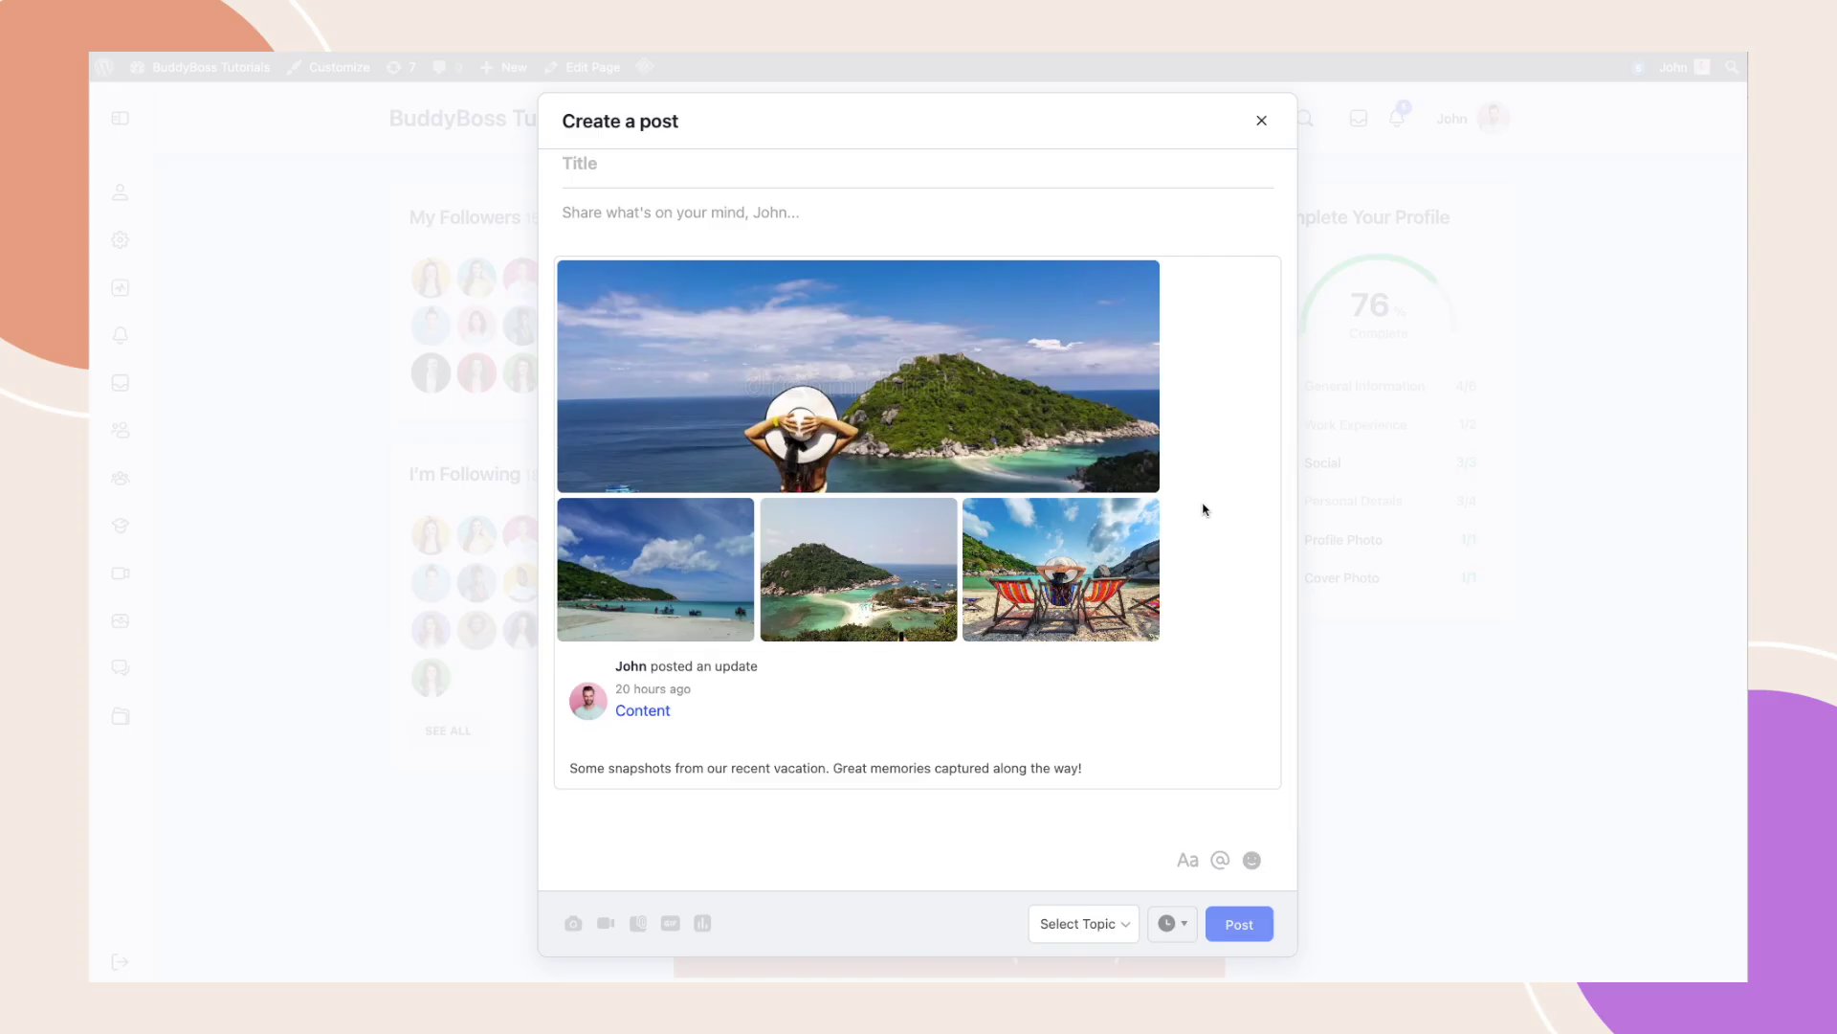
{"action": "scroll", "coordinate": [1203, 509], "scroll_direction": "up", "scroll_amount": 2}
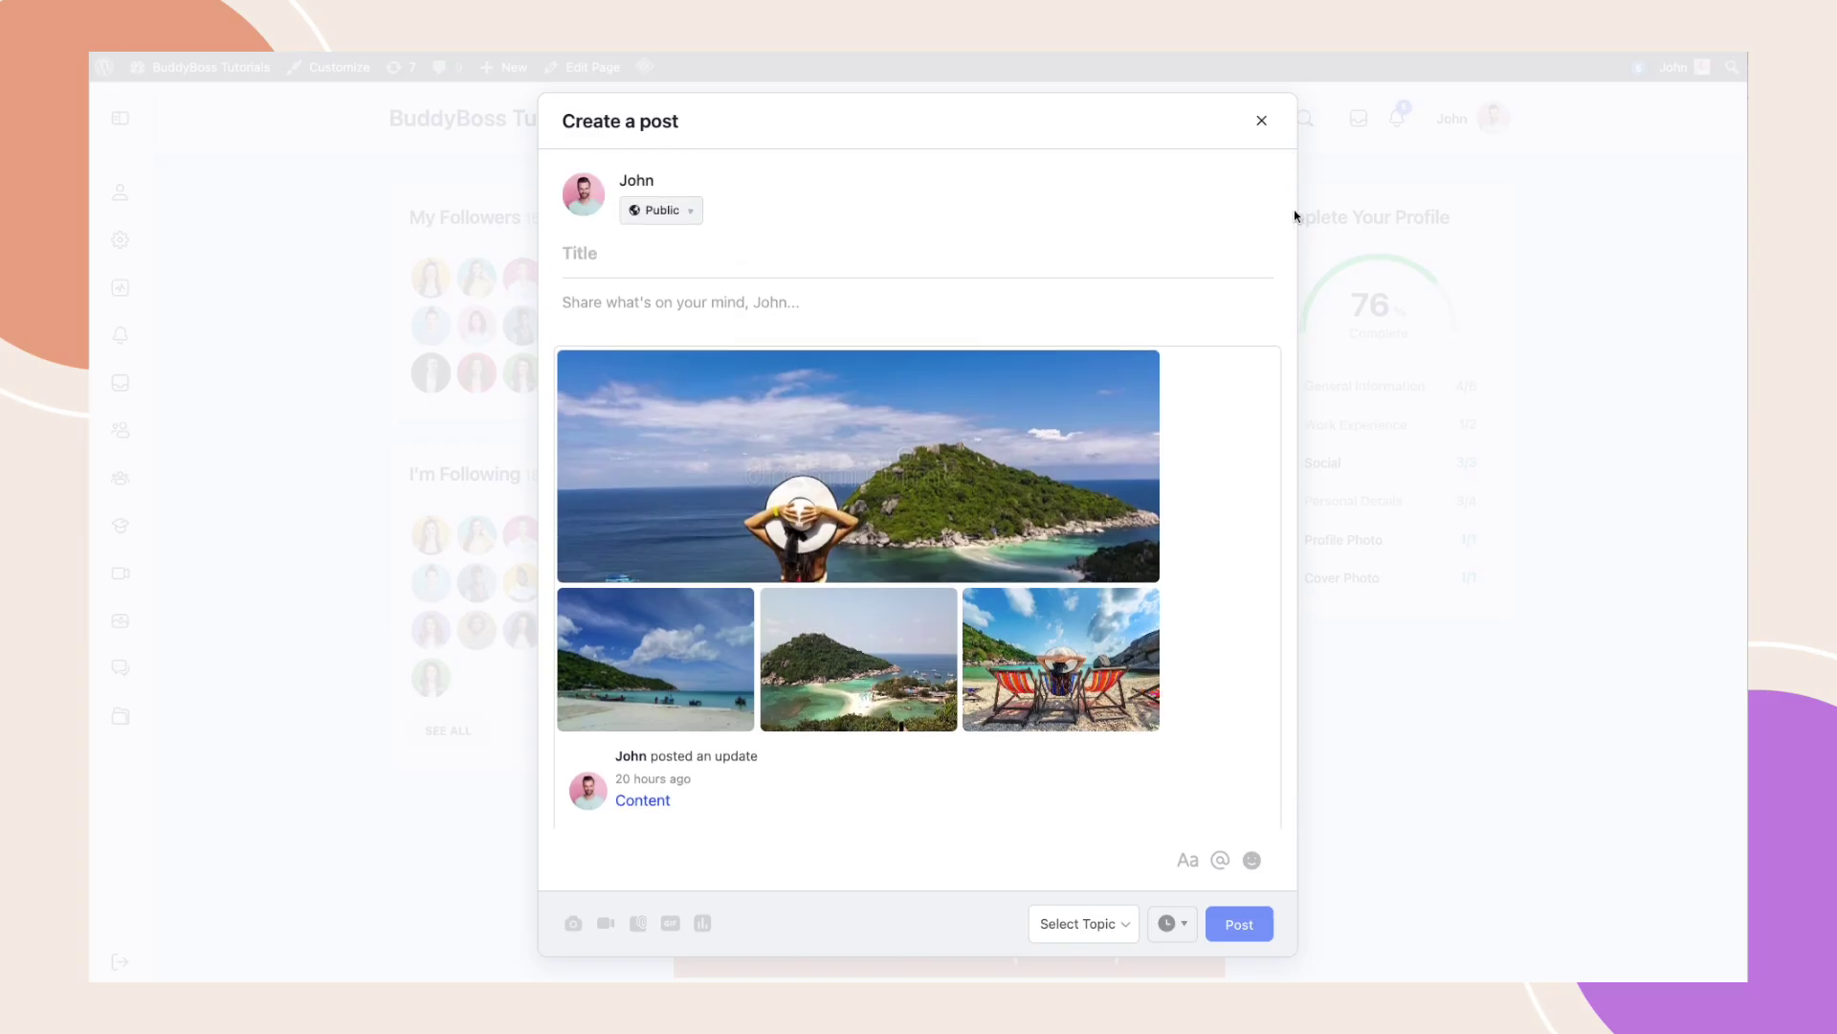
{"action": "left_click", "coordinate": [1262, 120]}
Send the vacation post as a message to the recent three-person conversation
{"action": "left_click", "coordinate": [1132, 737]}
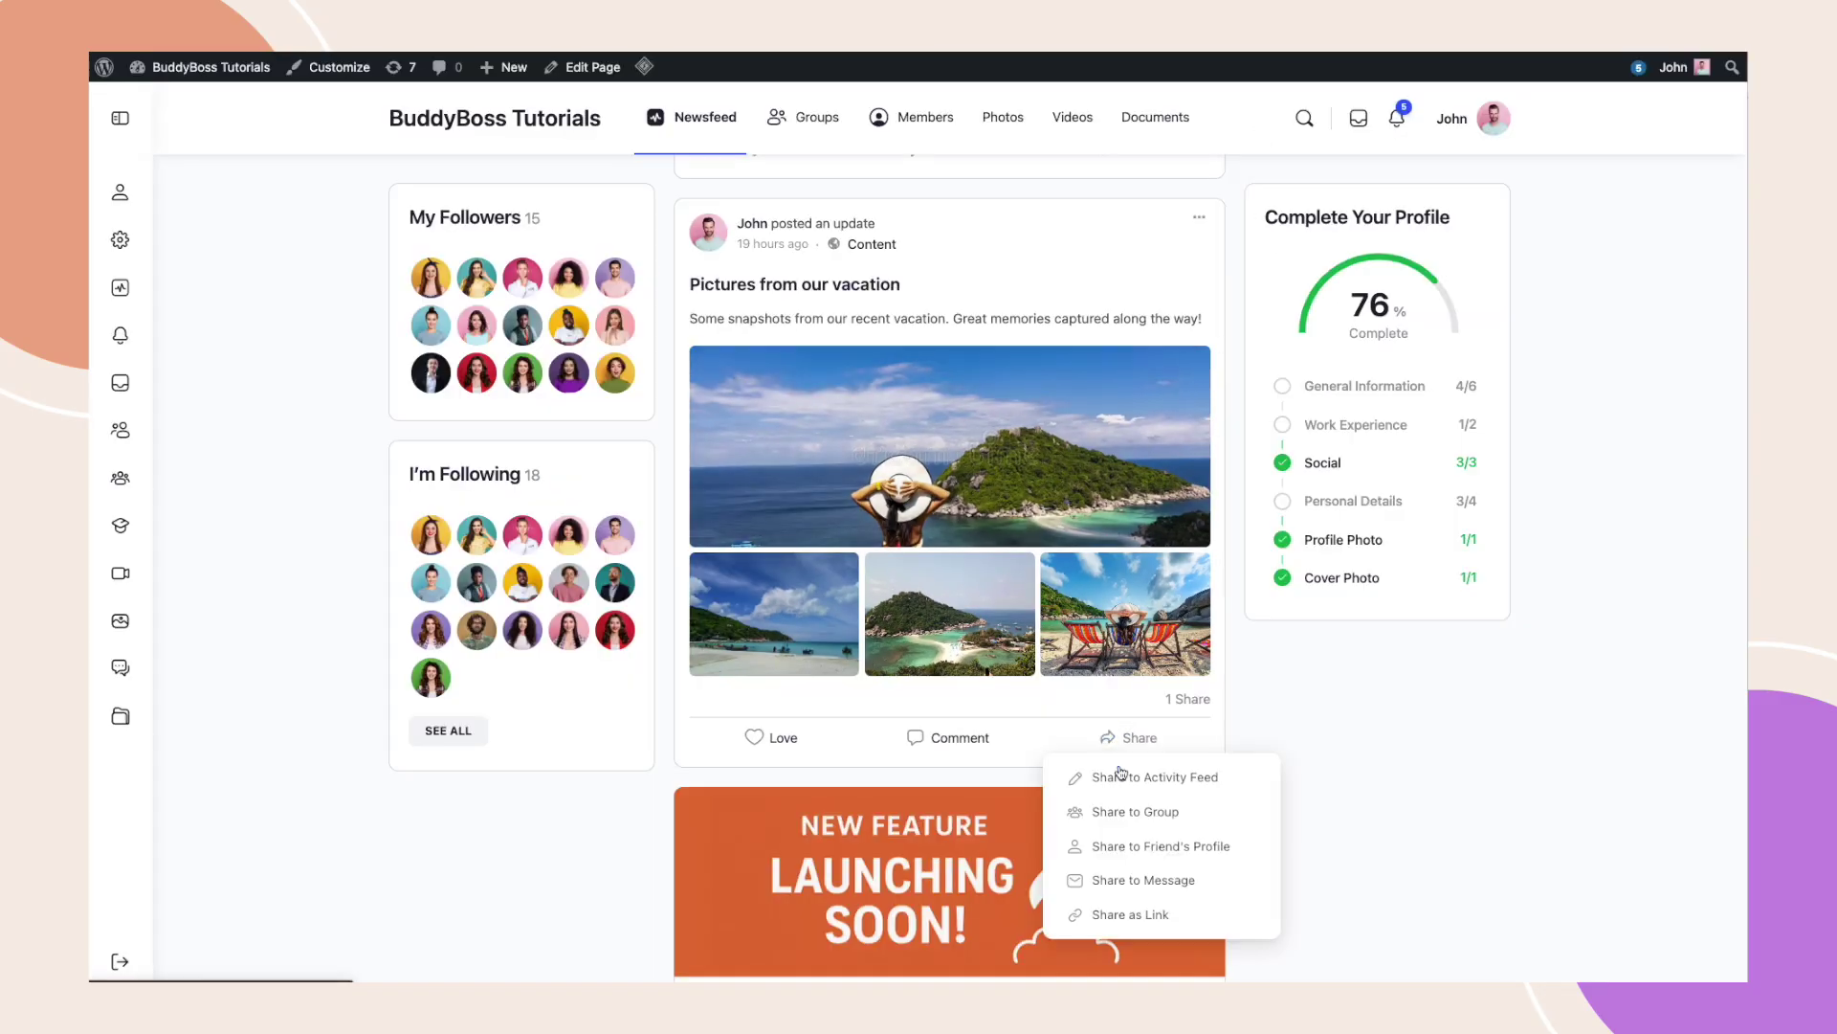
{"action": "left_click", "coordinate": [1133, 880]}
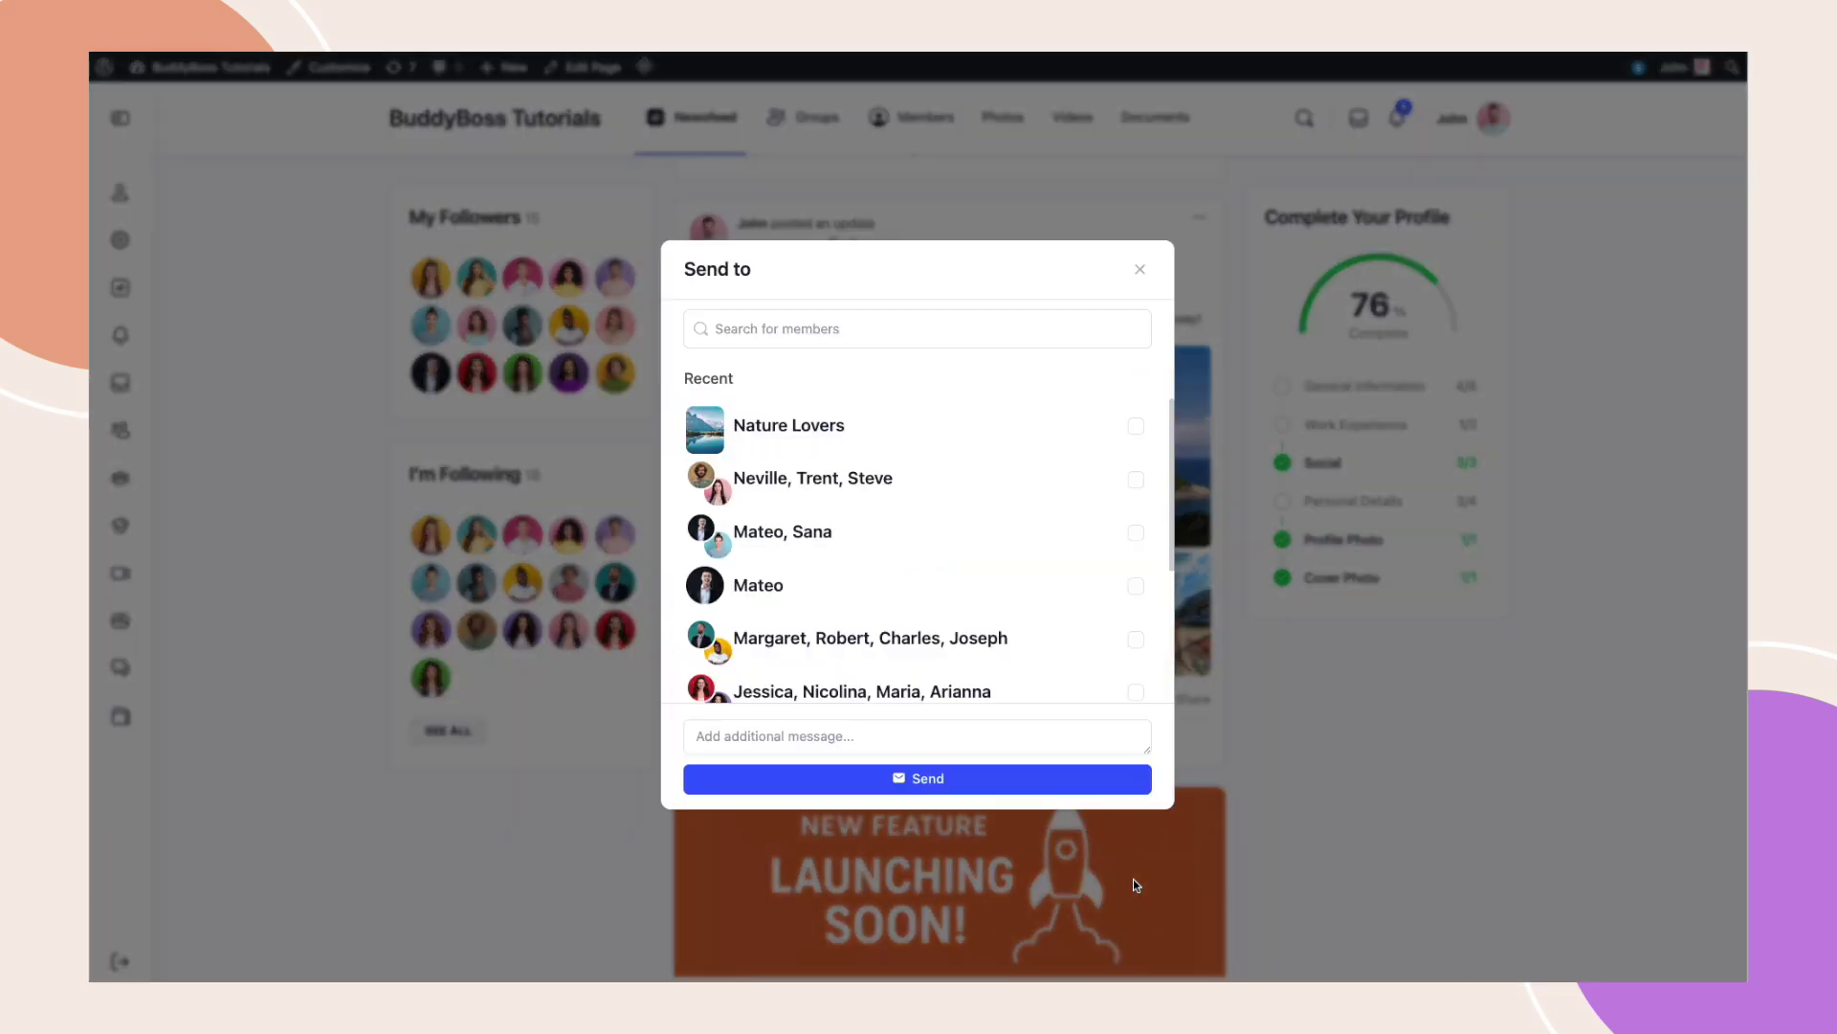
{"action": "left_click", "coordinate": [1012, 481]}
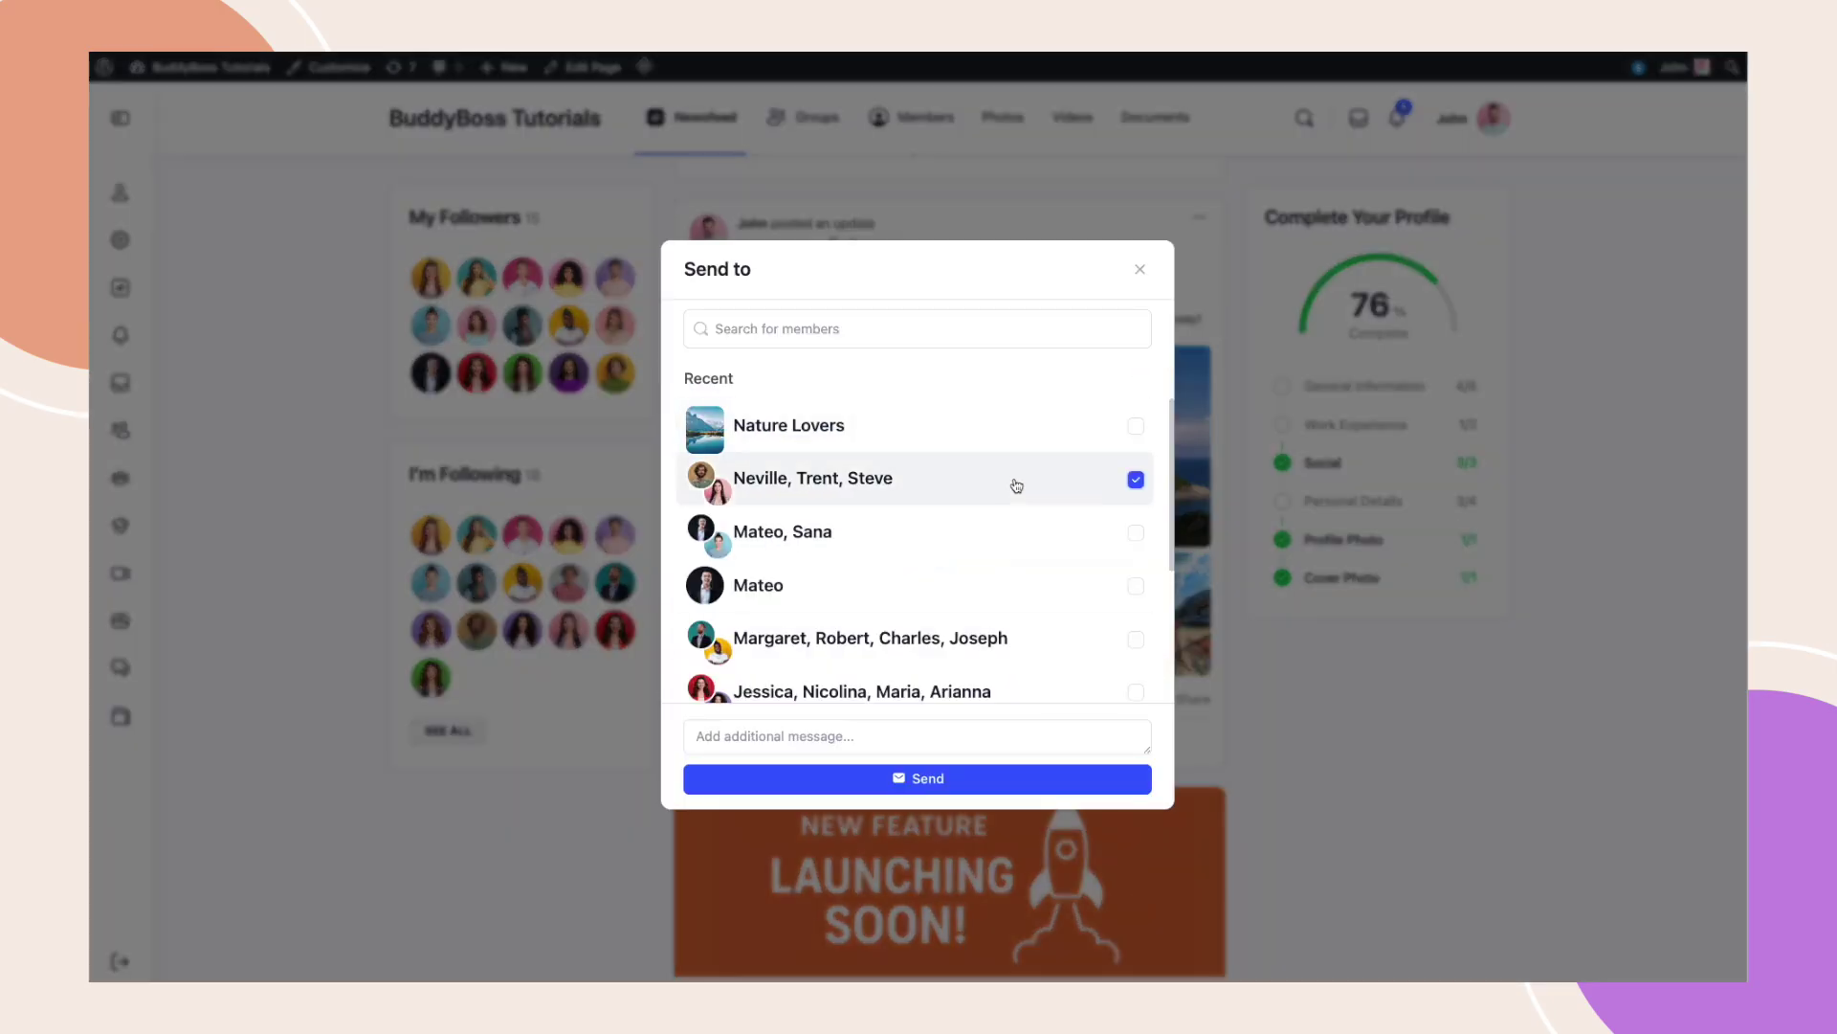
{"action": "left_click", "coordinate": [964, 781]}
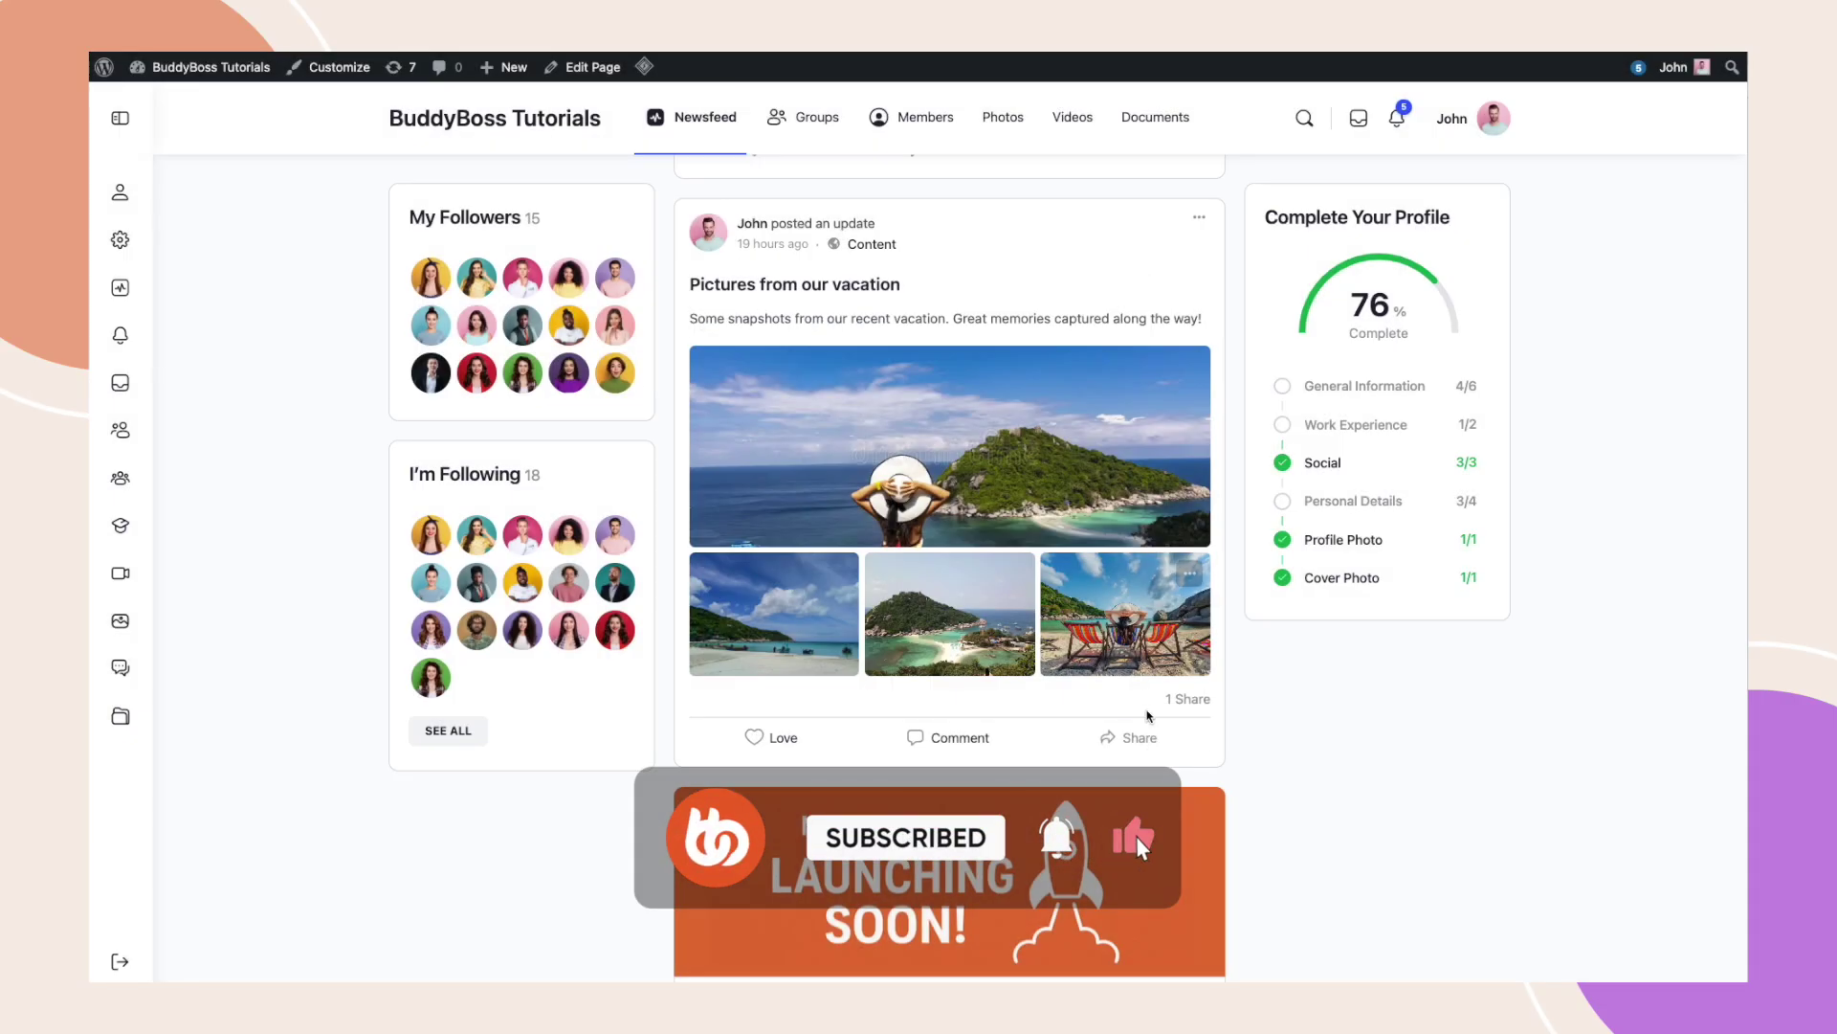
Open the Share to Activity Feed composer and close it without posting
{"action": "left_click", "coordinate": [1137, 742]}
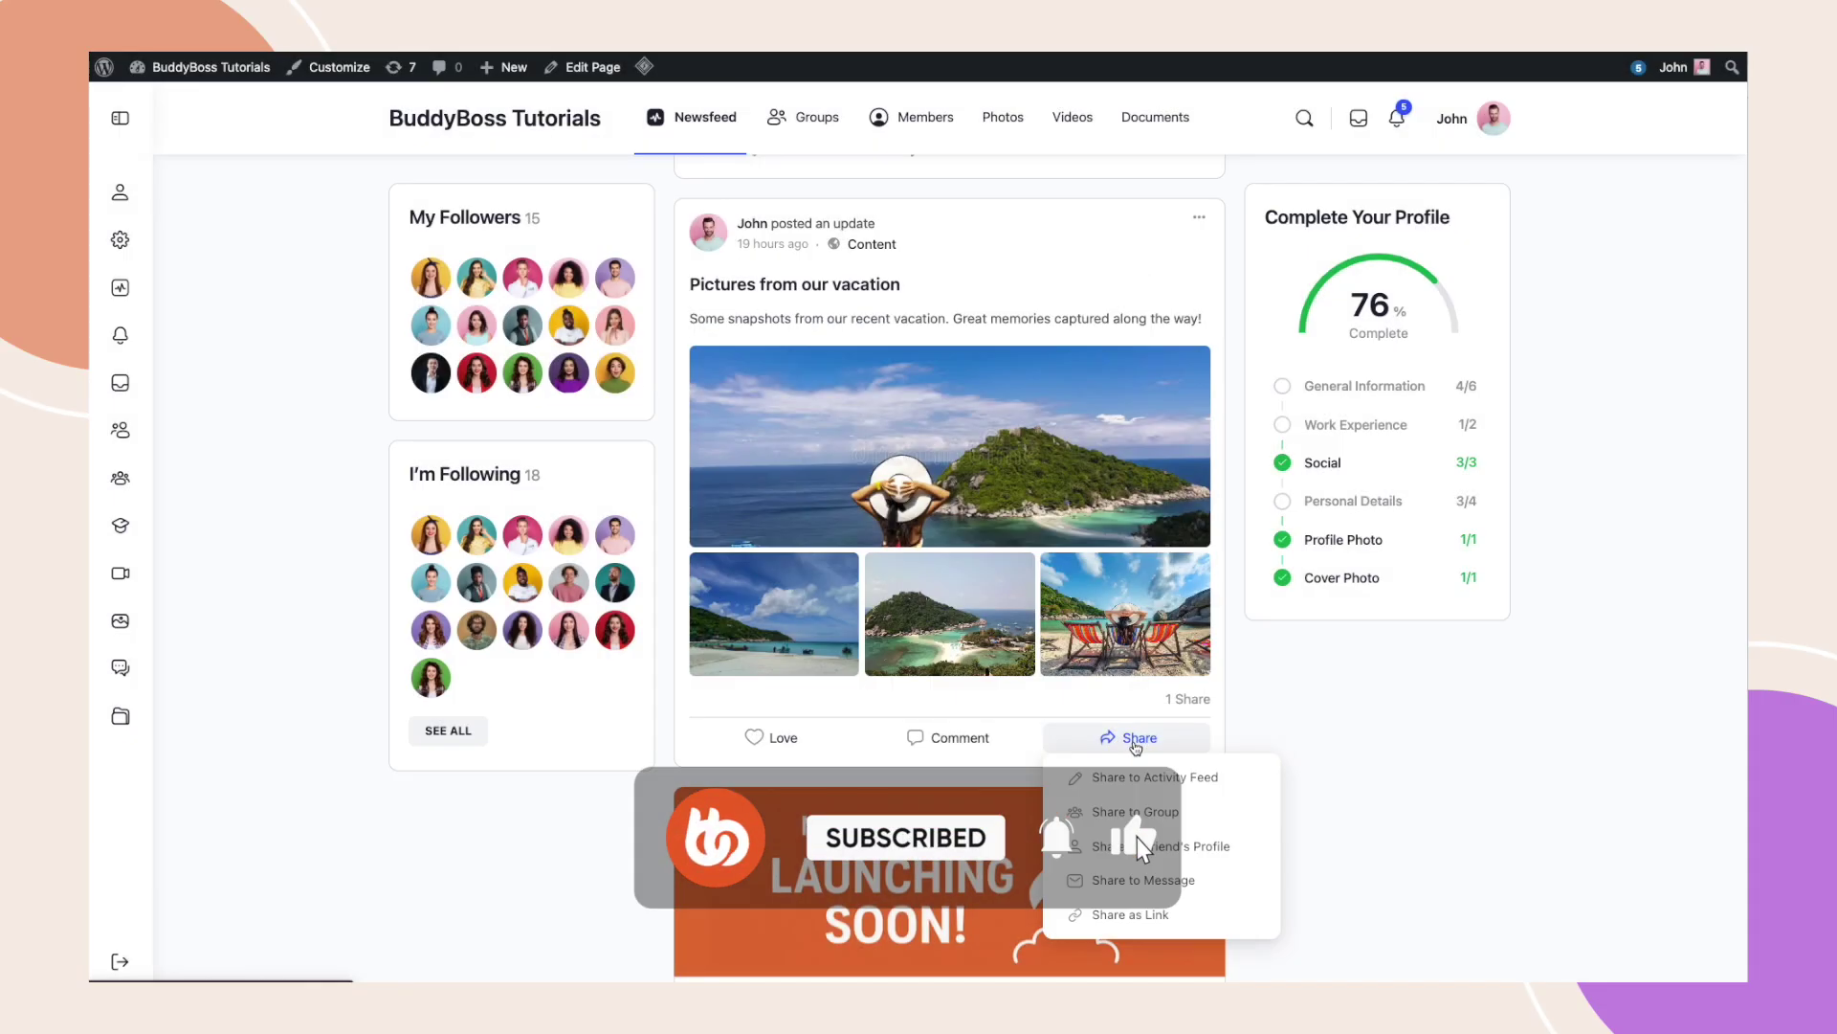
{"action": "left_click", "coordinate": [1153, 777]}
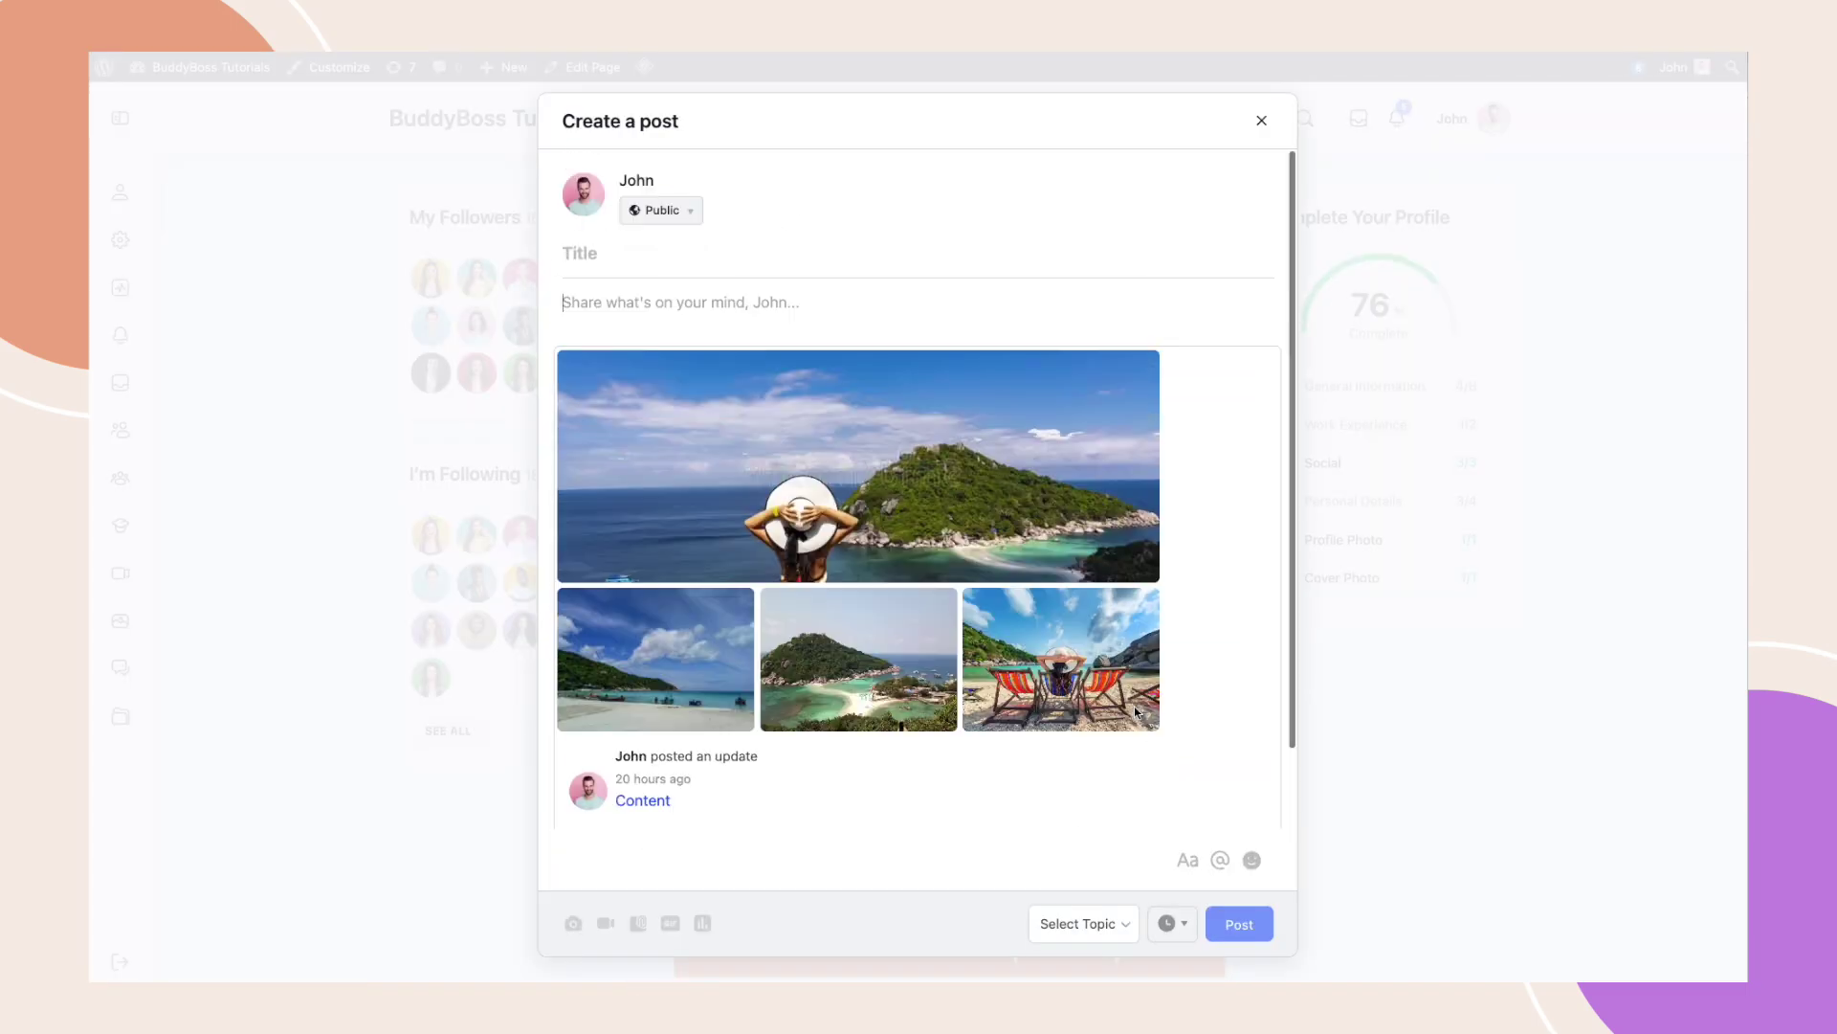
{"action": "left_click", "coordinate": [1262, 121]}
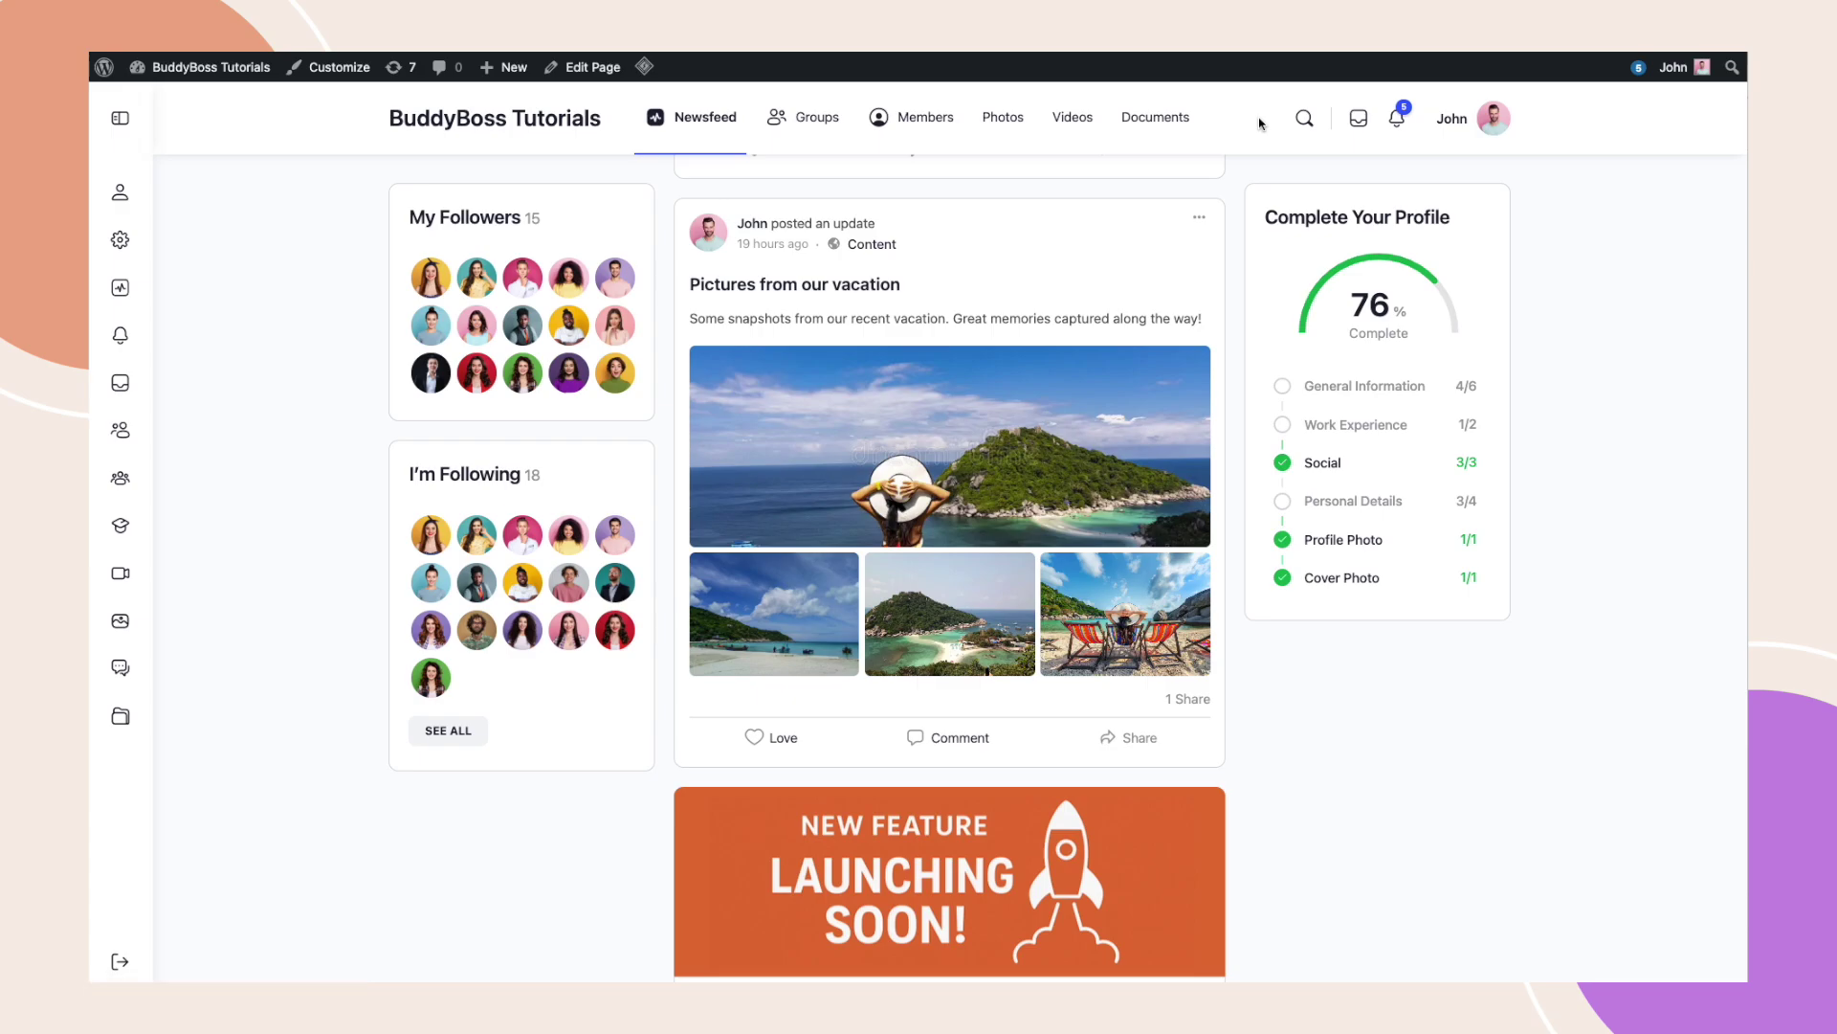